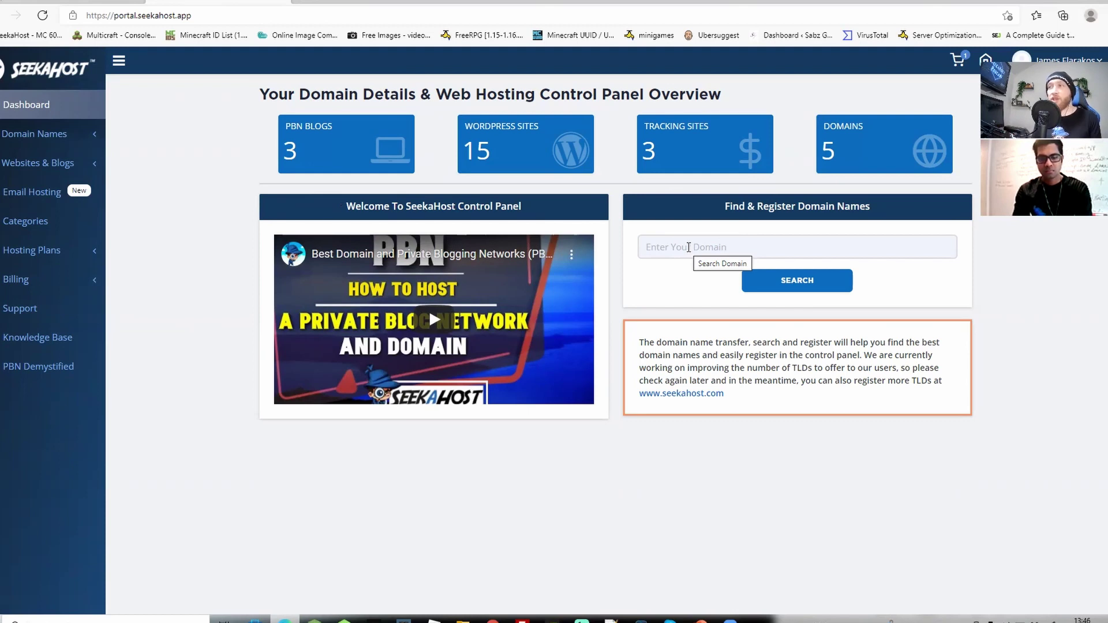
- Search for the availability of a .com domain made from the account holder's full name
{"action": "left_click", "coordinate": [688, 247]}
{"action": "left_click", "coordinate": [698, 287]}
{"action": "left_click", "coordinate": [789, 281]}
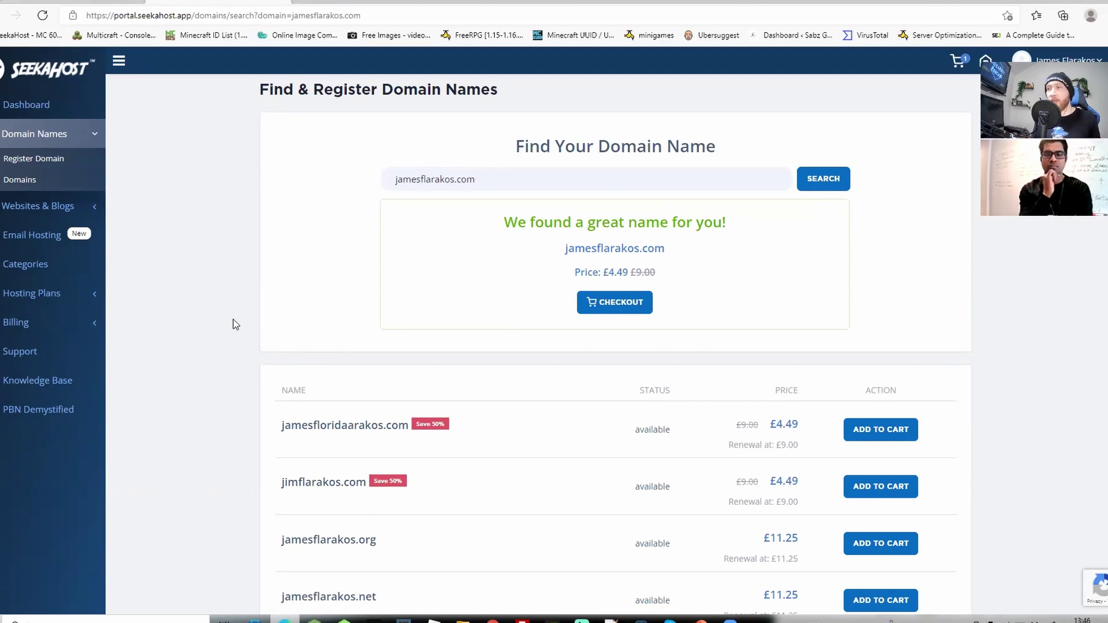
- Return to the dashboard and look through the list of hosted WordPress sites
{"action": "left_click", "coordinate": [26, 105]}
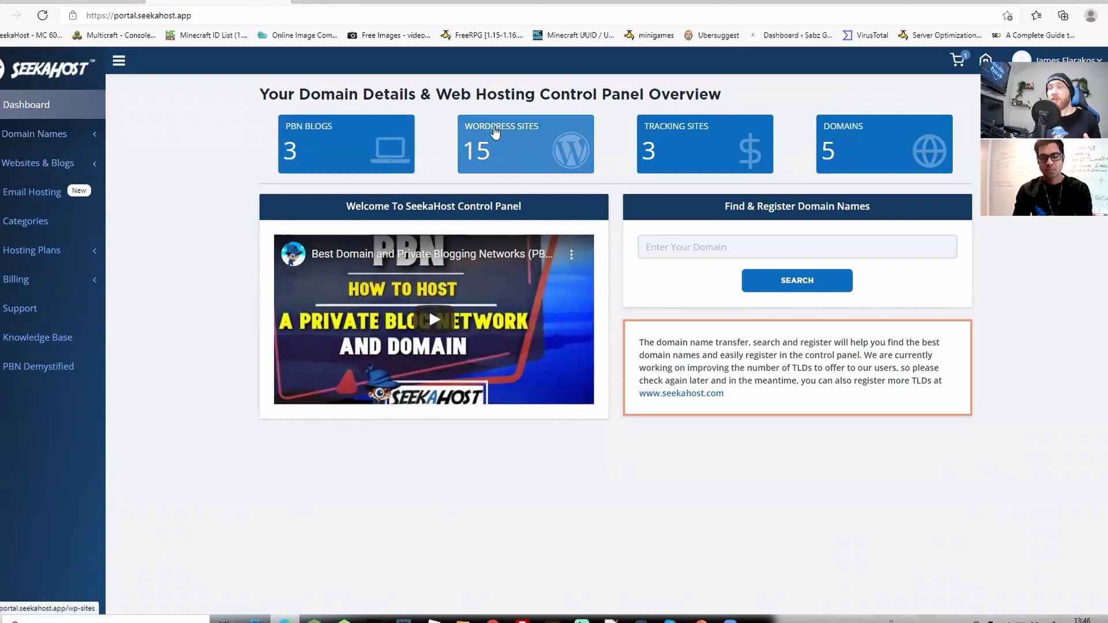
{"action": "left_click", "coordinate": [495, 132]}
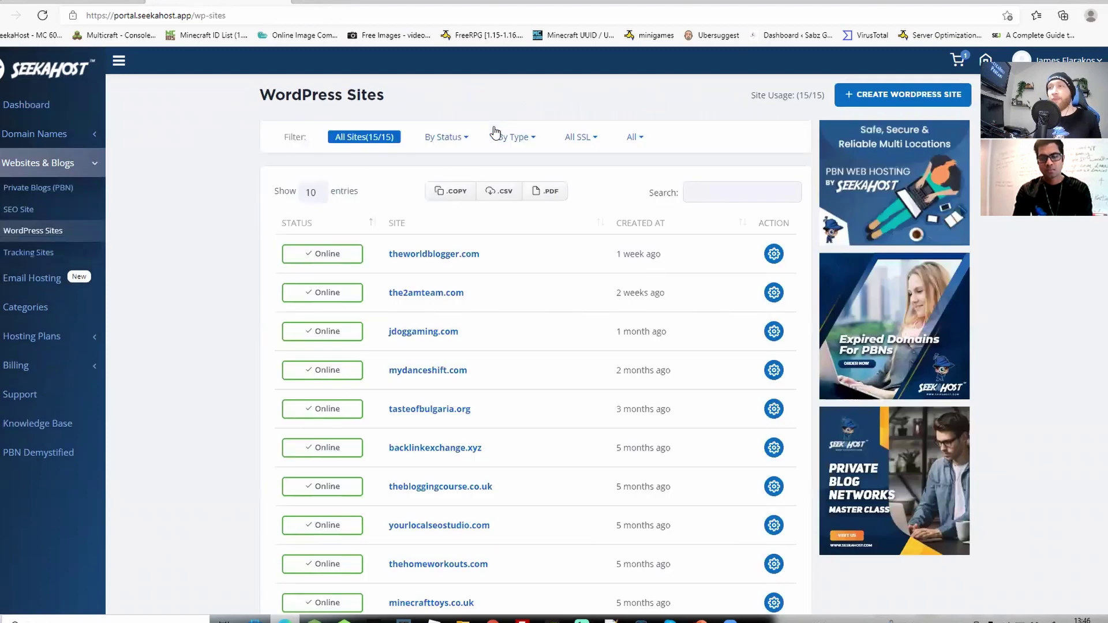
{"action": "scroll", "coordinate": [695, 208], "scroll_direction": "down", "scroll_amount": 3}
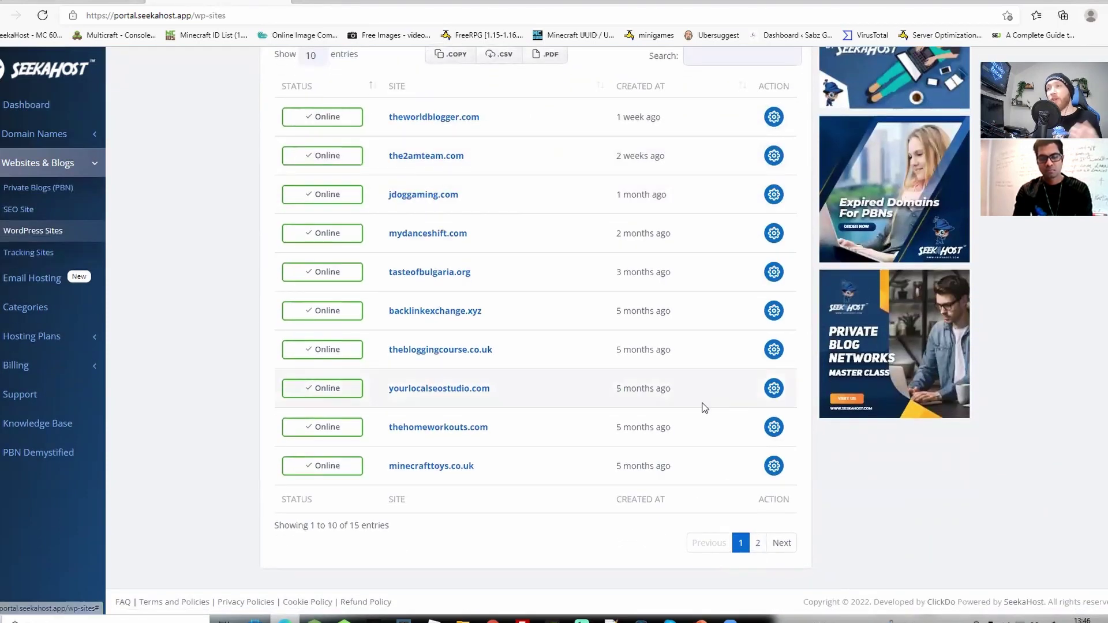
{"action": "scroll", "coordinate": [703, 406], "scroll_direction": "up", "scroll_amount": 3}
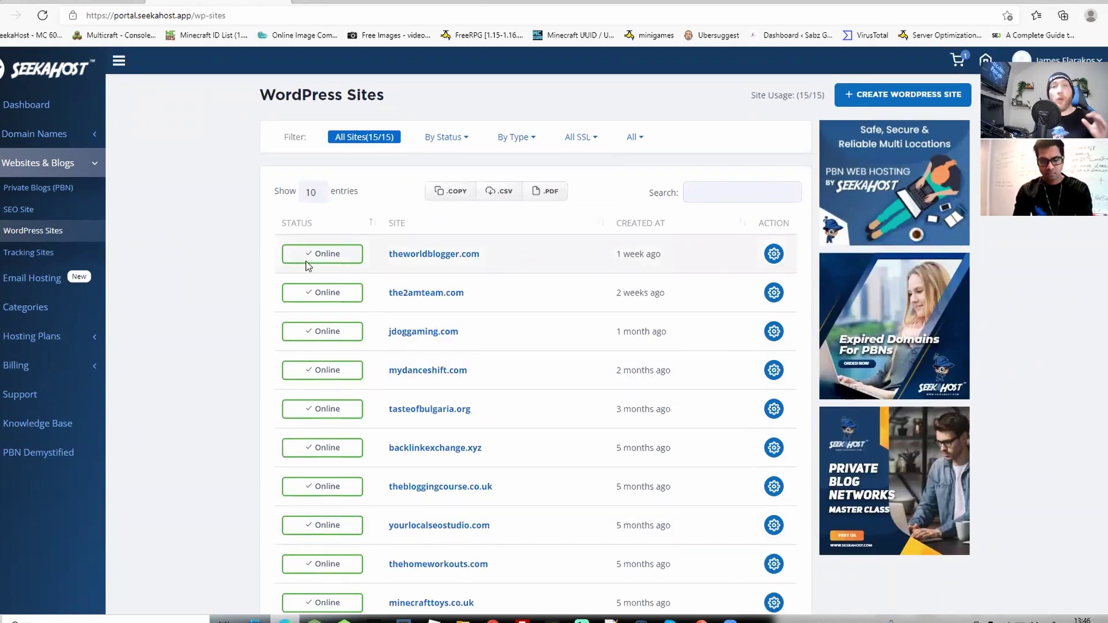
- Review theworldblogger.com's SSL certificate setting and its site information, including nameservers, PHP configuration limits and disk usage
{"action": "left_click", "coordinate": [774, 255]}
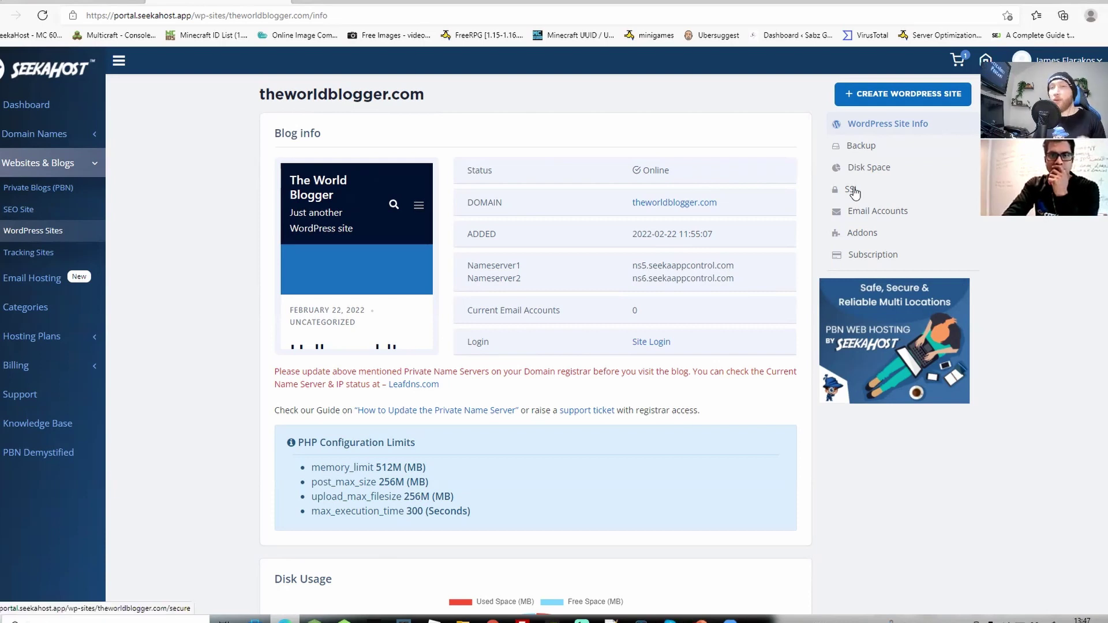
{"action": "left_click", "coordinate": [853, 190]}
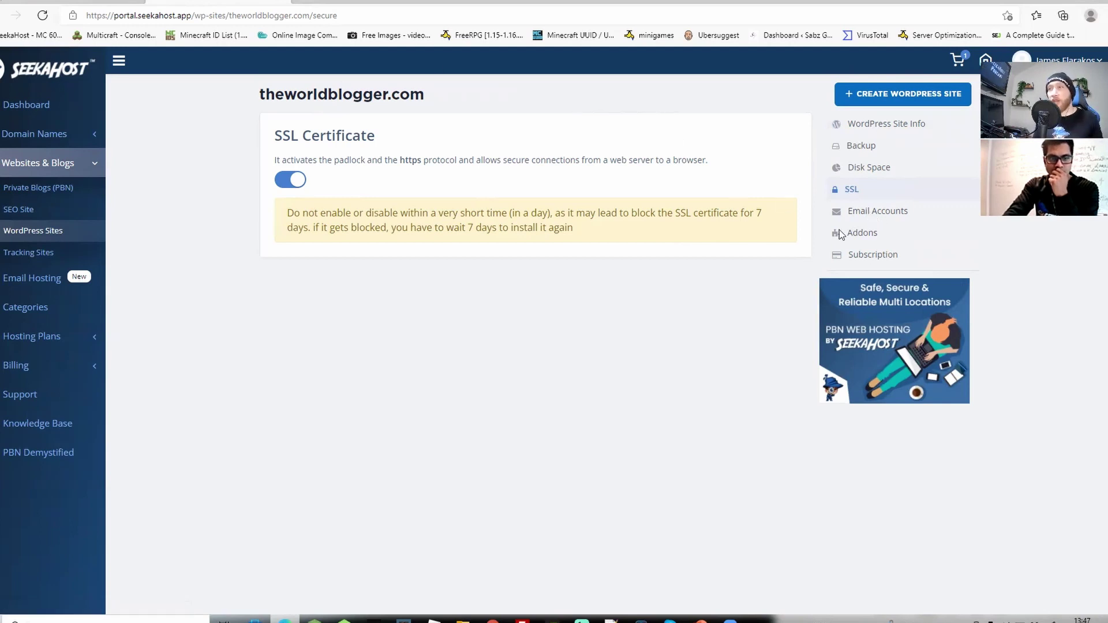
{"action": "left_click", "coordinate": [872, 118]}
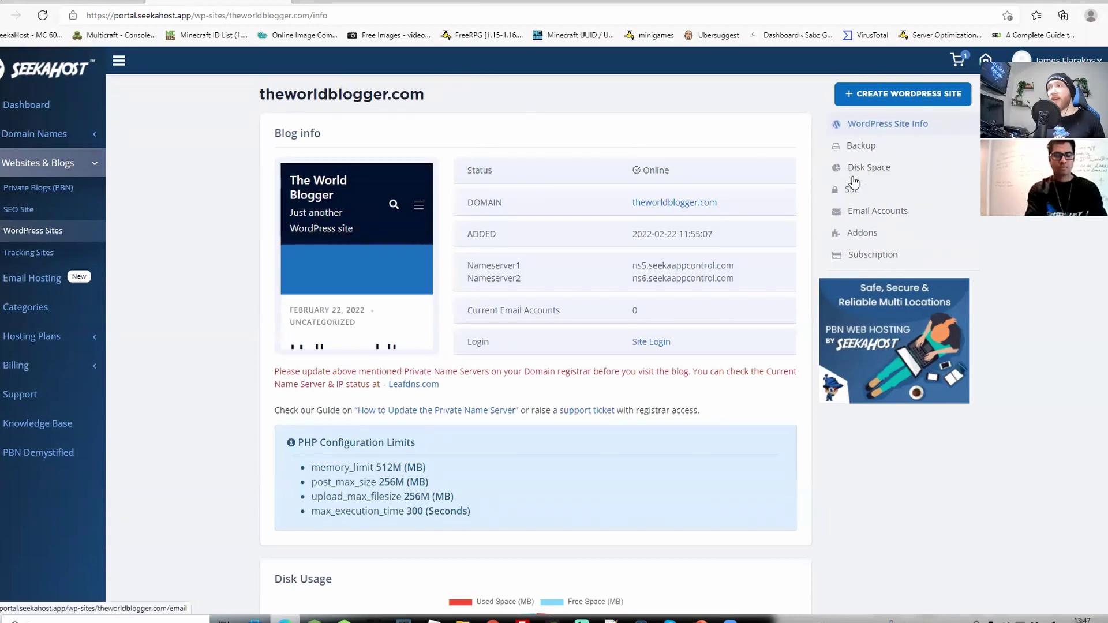
{"action": "scroll", "coordinate": [705, 248], "scroll_direction": "down", "scroll_amount": 6}
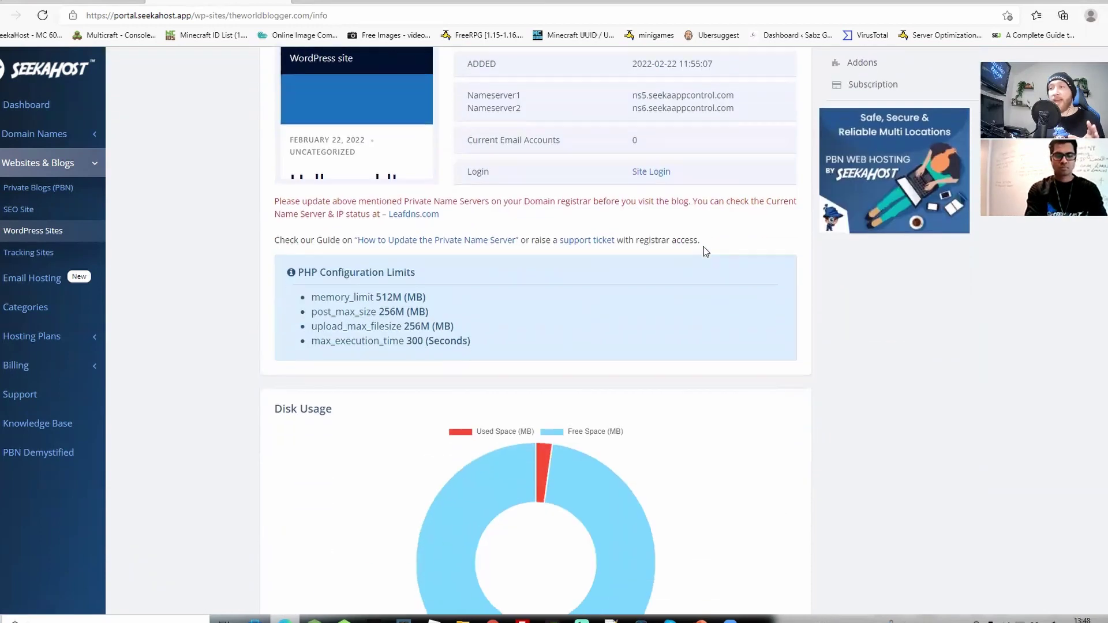
{"action": "scroll", "coordinate": [1053, 309], "scroll_direction": "up", "scroll_amount": 6}
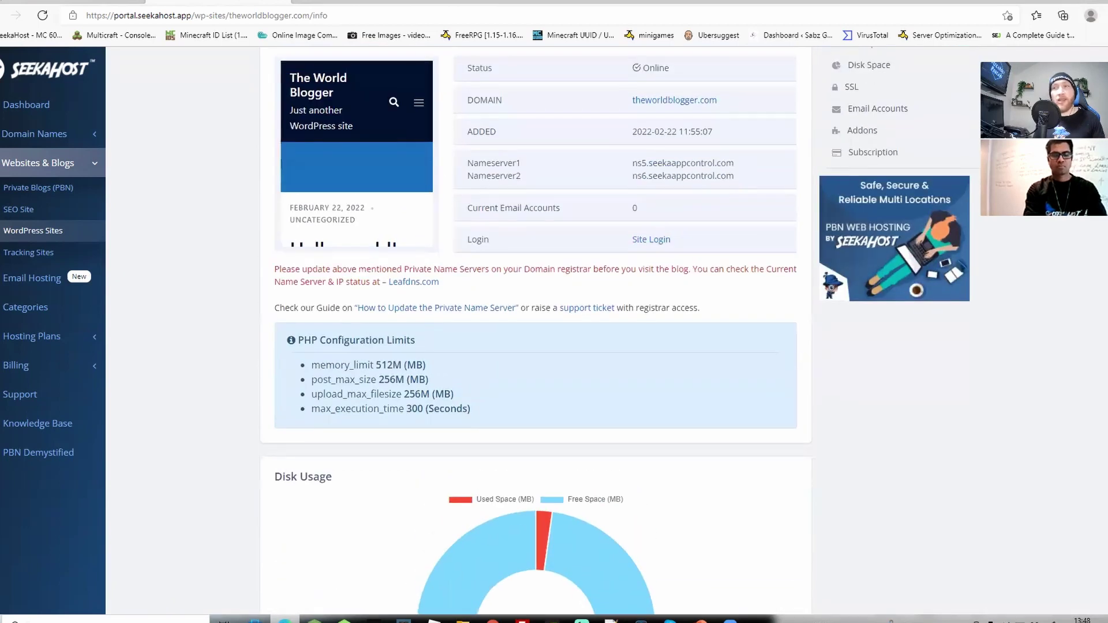
{"action": "scroll", "coordinate": [537, 311], "scroll_direction": "down", "scroll_amount": 2}
{"action": "scroll", "coordinate": [537, 312], "scroll_direction": "up", "scroll_amount": 2}
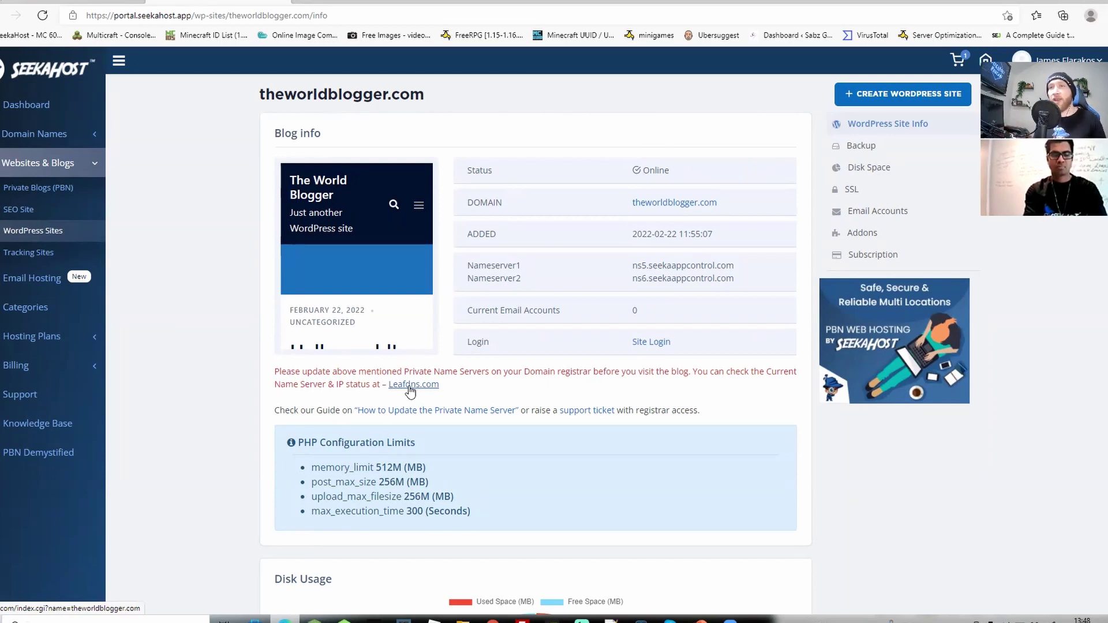
- From the dashboard's tracking sites, view the Google audience and realtime analytics for jdogofficial.com
{"action": "left_click", "coordinate": [40, 105]}
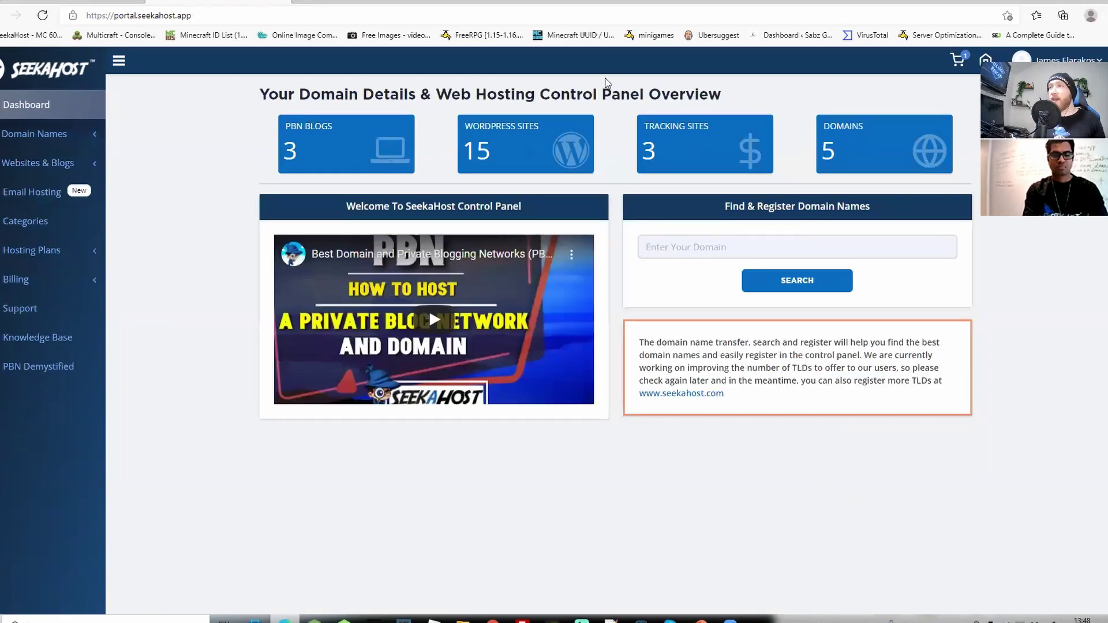
{"action": "left_click", "coordinate": [716, 158]}
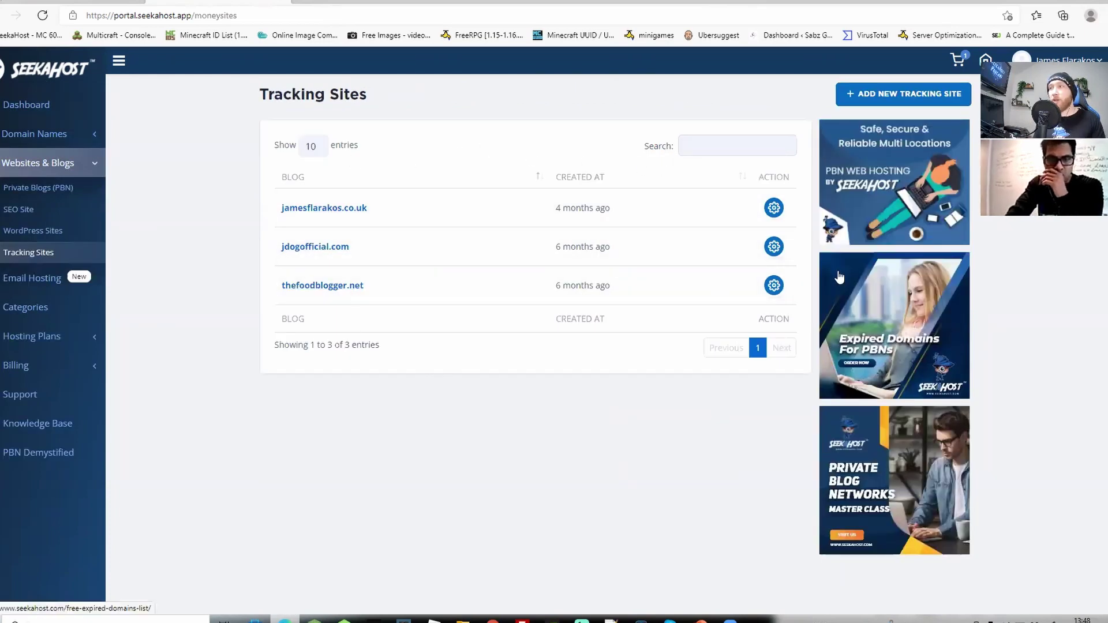
{"action": "left_click", "coordinate": [774, 247]}
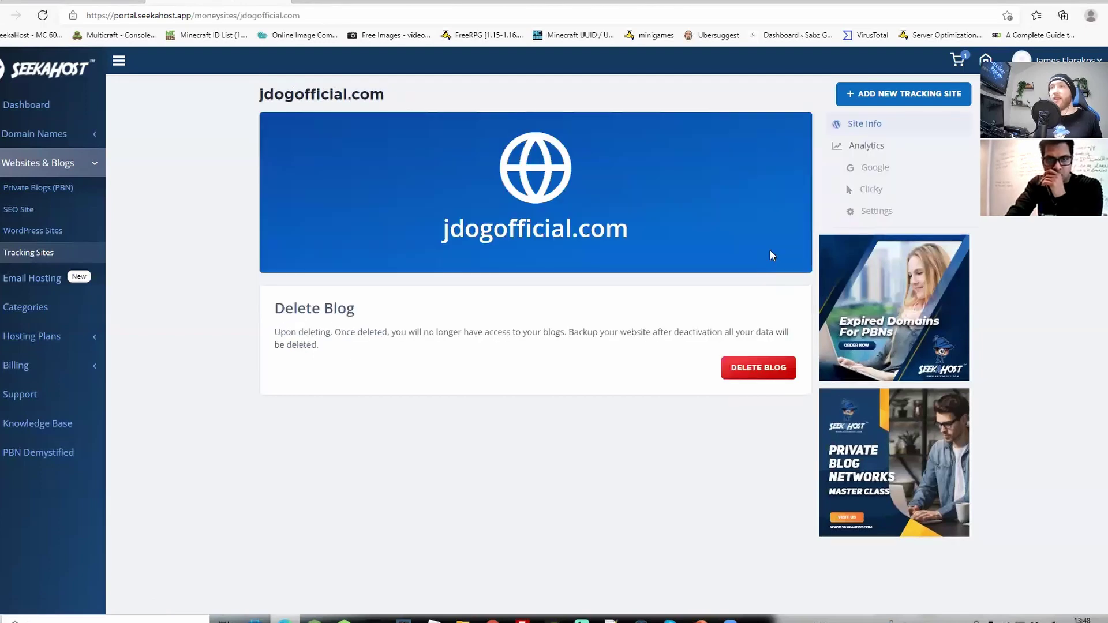
{"action": "left_click", "coordinate": [881, 173]}
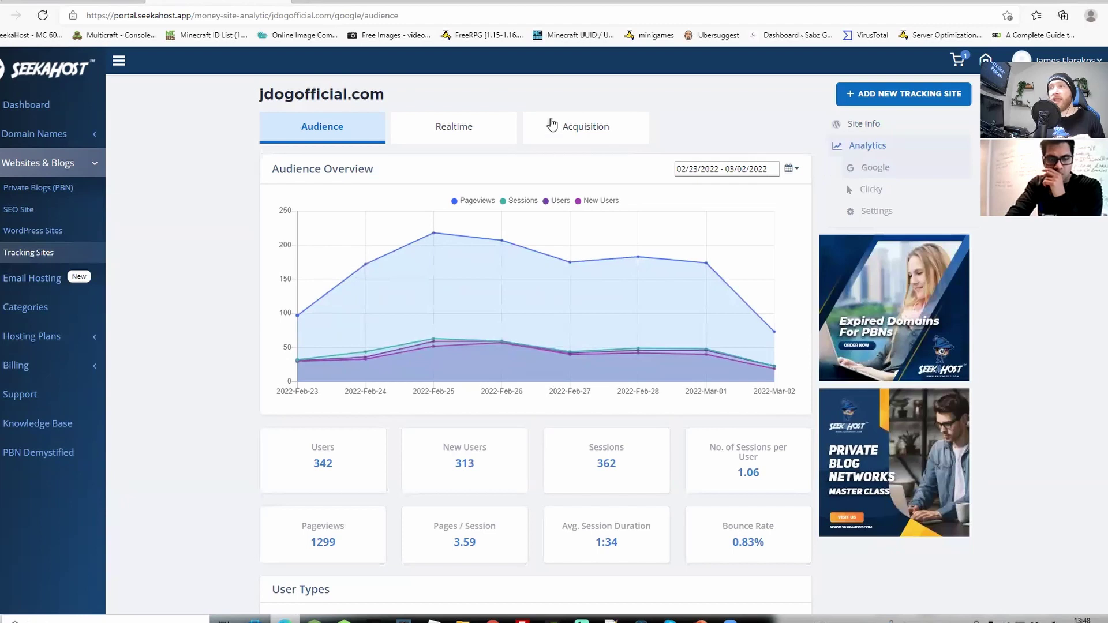
{"action": "left_click", "coordinate": [436, 127]}
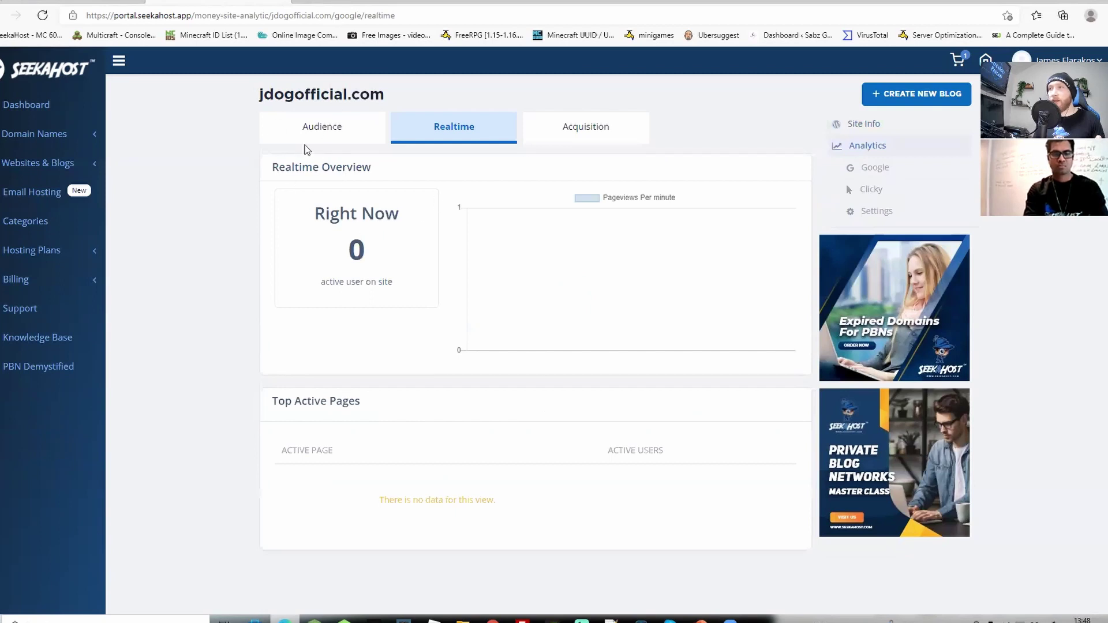
{"action": "left_click", "coordinate": [315, 128]}
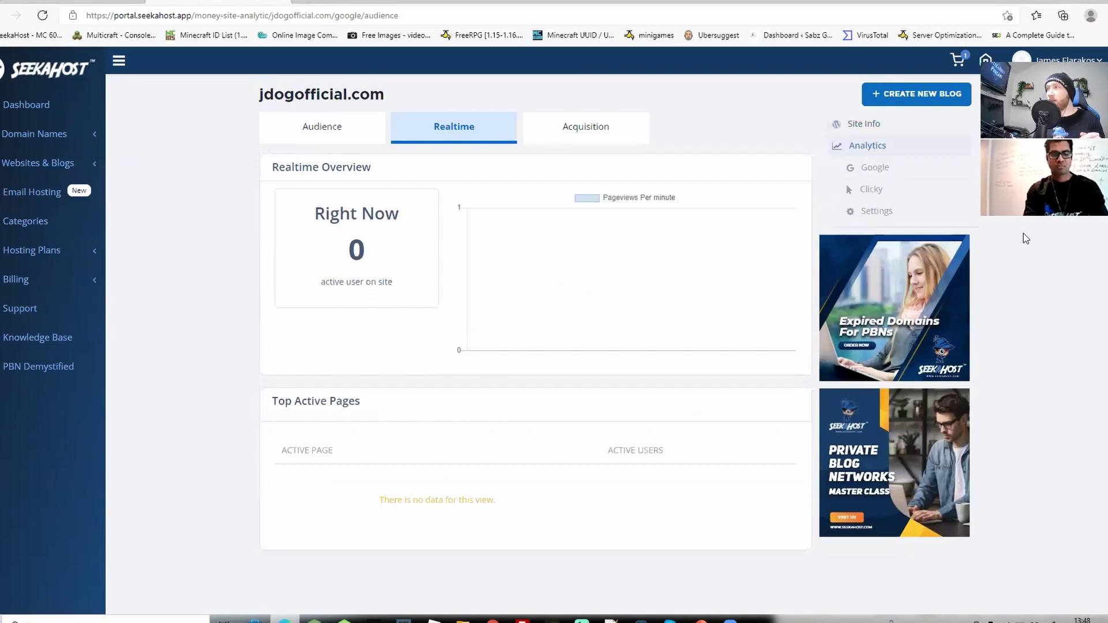
- View the Clicky analytics for jdogofficial.com, examining its visitors, links, searches and content sections
{"action": "left_click", "coordinate": [879, 189]}
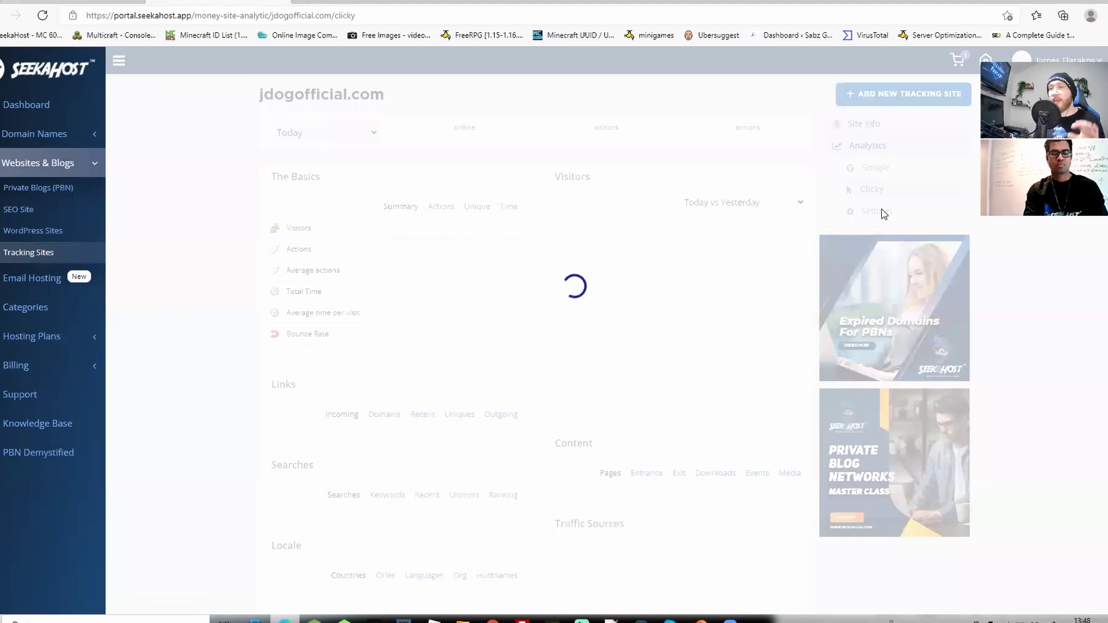
{"action": "scroll", "coordinate": [756, 311], "scroll_direction": "down", "scroll_amount": 1}
{"action": "scroll", "coordinate": [750, 294], "scroll_direction": "down", "scroll_amount": 6}
{"action": "scroll", "coordinate": [756, 296], "scroll_direction": "up", "scroll_amount": 7}
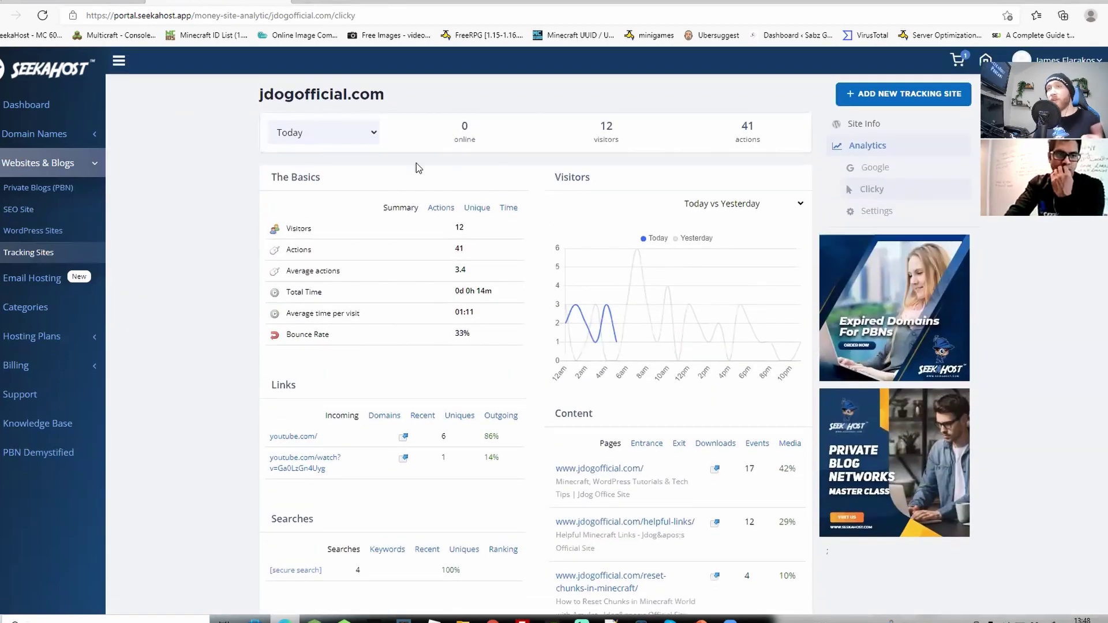
- Open the2amteam.com from the registered domains and review its overview, domain settings and payment details
{"action": "left_click", "coordinate": [26, 104]}
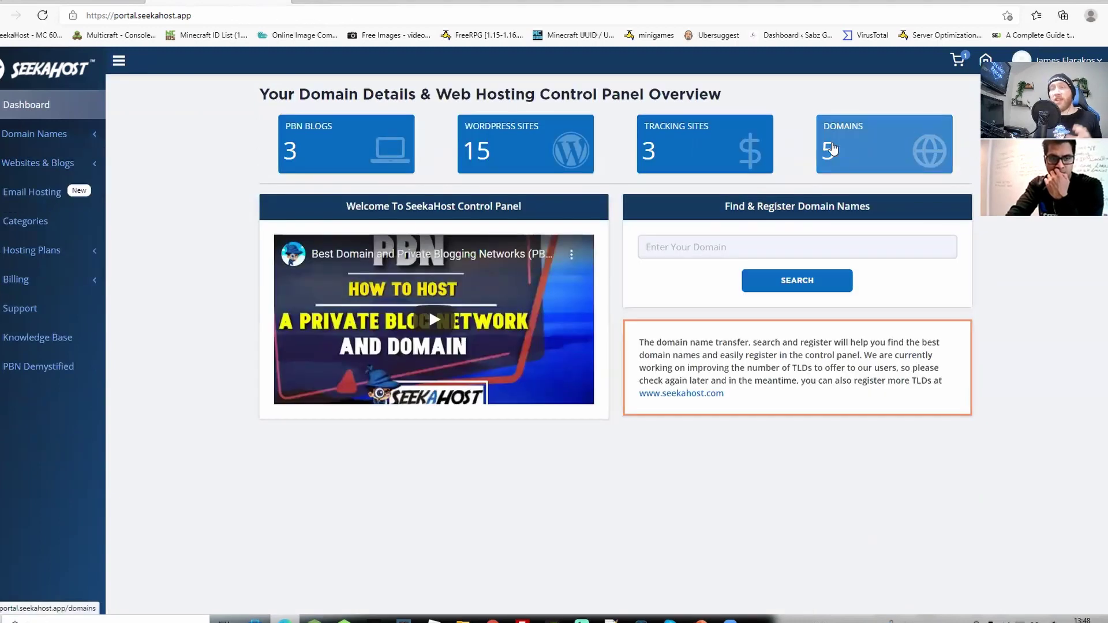
{"action": "left_click", "coordinate": [831, 149]}
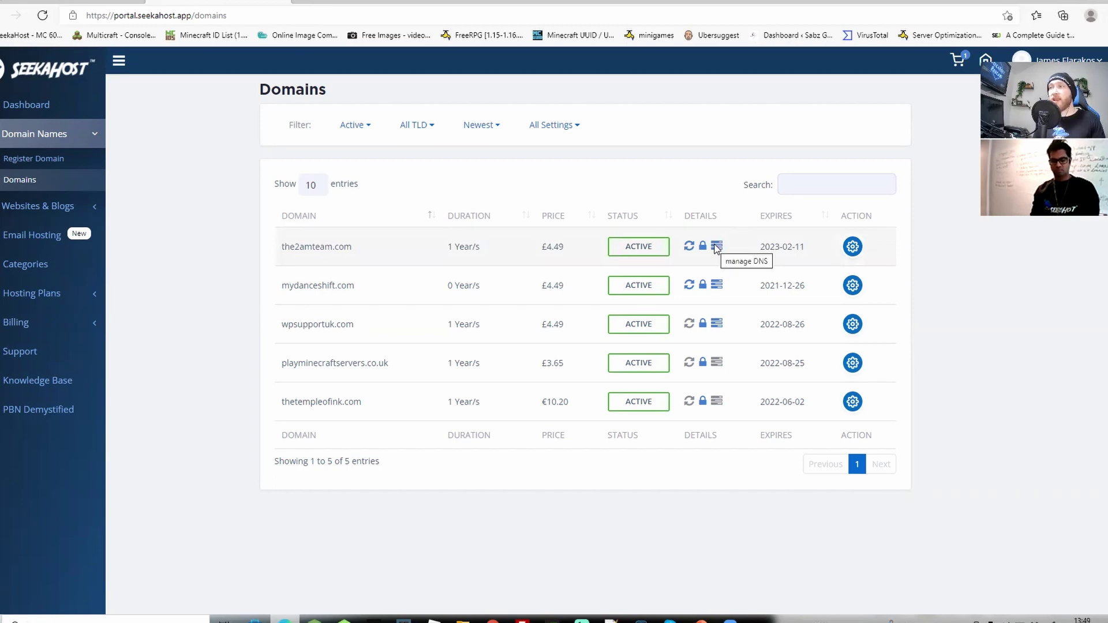
{"action": "left_click", "coordinate": [856, 249]}
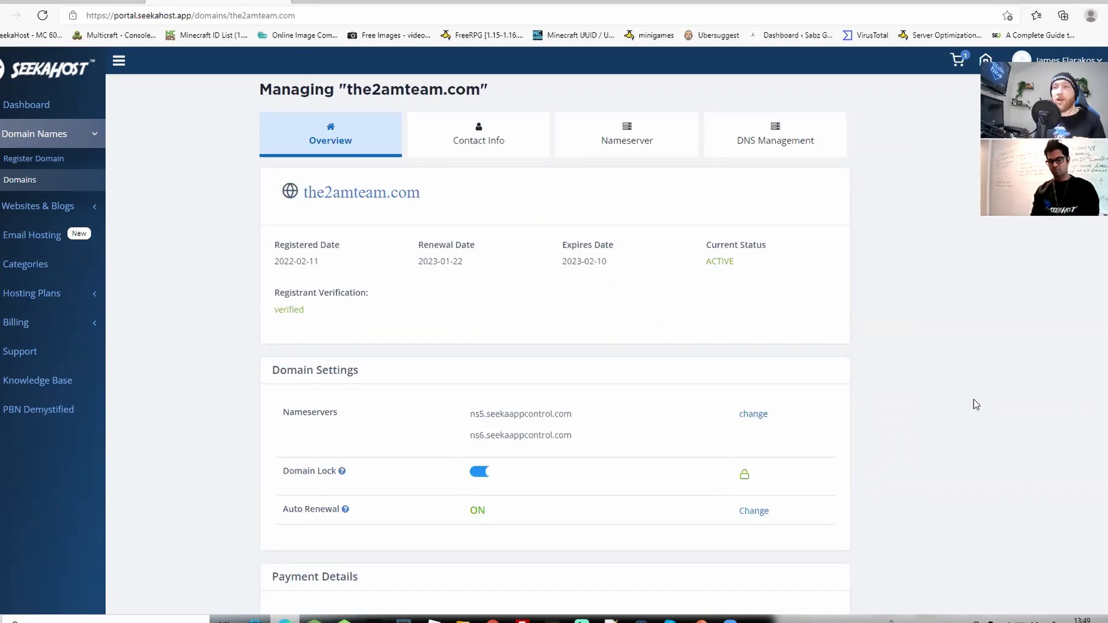
{"action": "scroll", "coordinate": [976, 399], "scroll_direction": "down", "scroll_amount": 5}
{"action": "scroll", "coordinate": [976, 396], "scroll_direction": "up", "scroll_amount": 5}
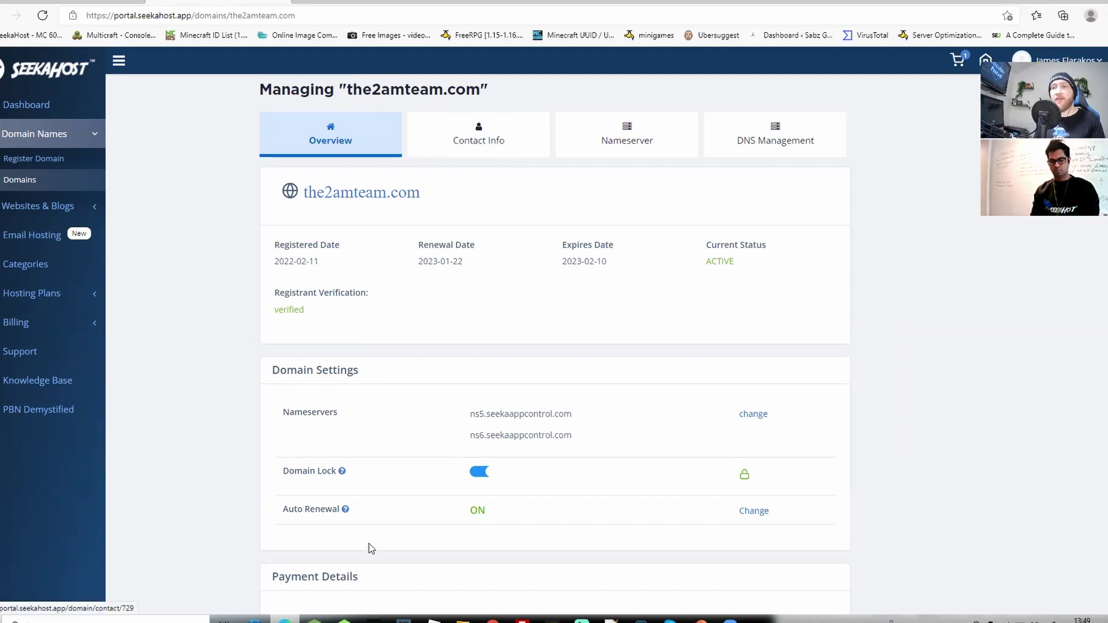
{"action": "scroll", "coordinate": [399, 413], "scroll_direction": "down", "scroll_amount": 3}
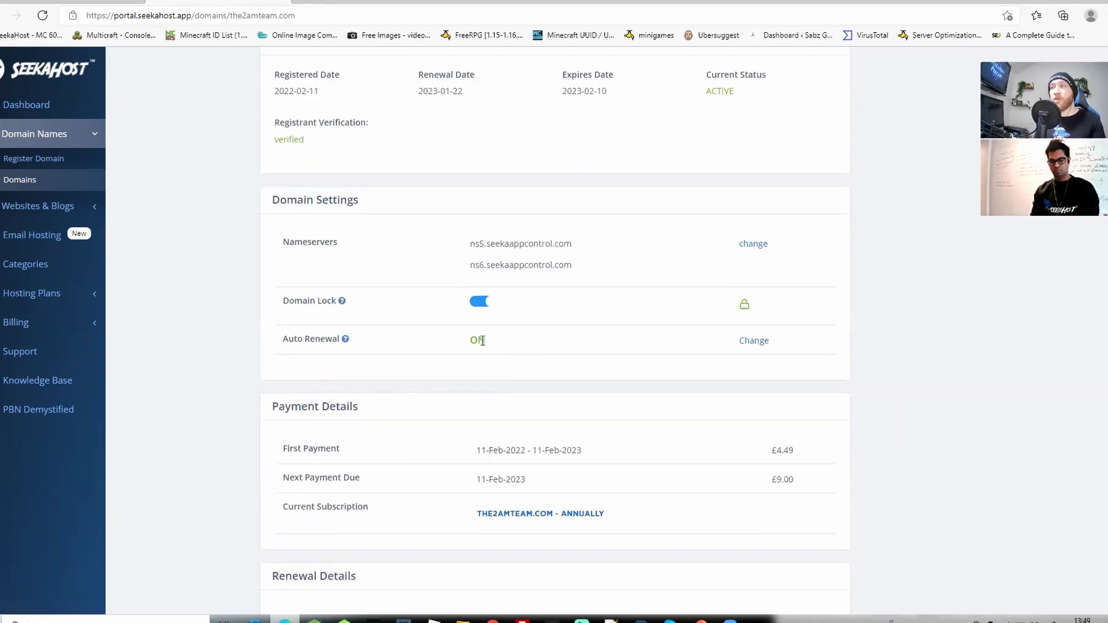
- Check the nameserver and DNS management settings of the2amteam.com
{"action": "scroll", "coordinate": [482, 341], "scroll_direction": "up", "scroll_amount": 3}
{"action": "left_click", "coordinate": [622, 142]}
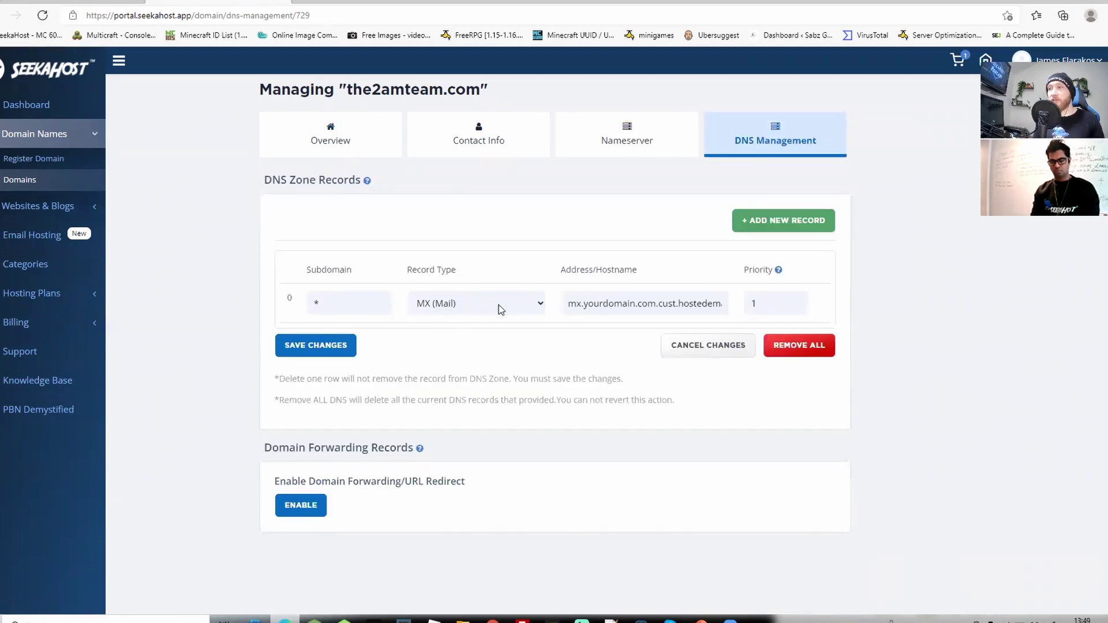
{"action": "left_click", "coordinate": [326, 140]}
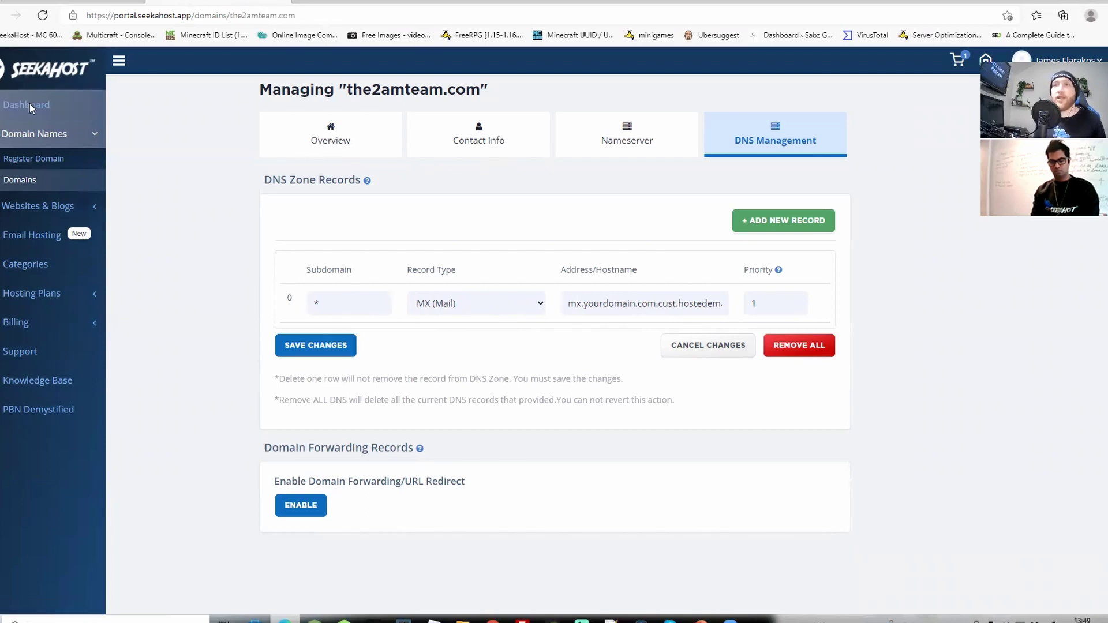
- Open the new blog form from the PBN blog list and view the available blog categories
{"action": "left_click", "coordinate": [29, 103]}
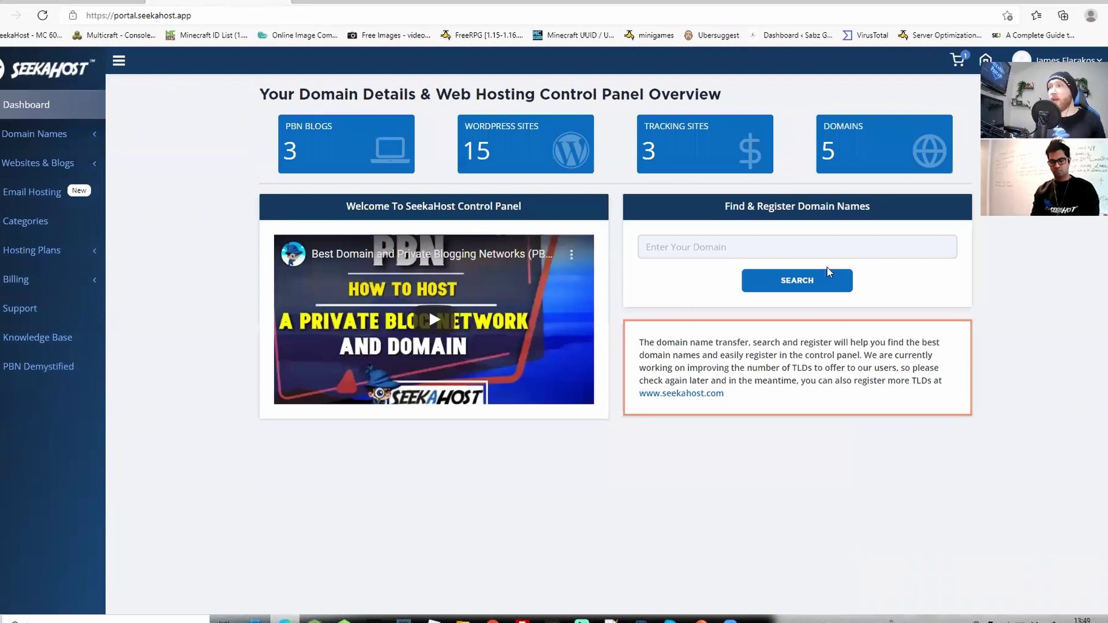
{"action": "left_click", "coordinate": [351, 147]}
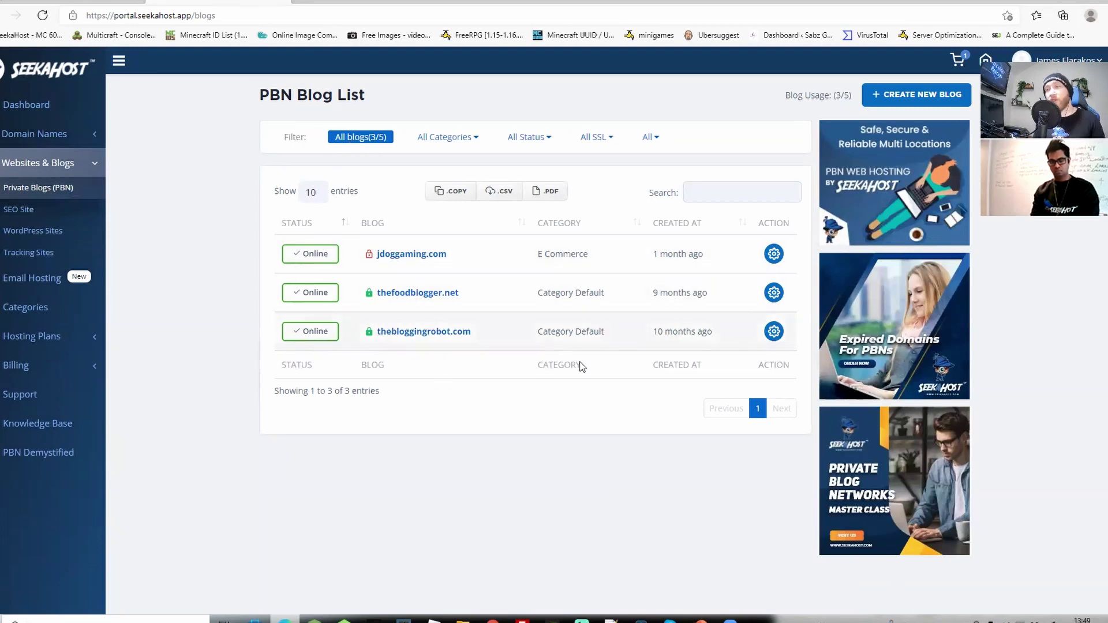
{"action": "left_click", "coordinate": [915, 97]}
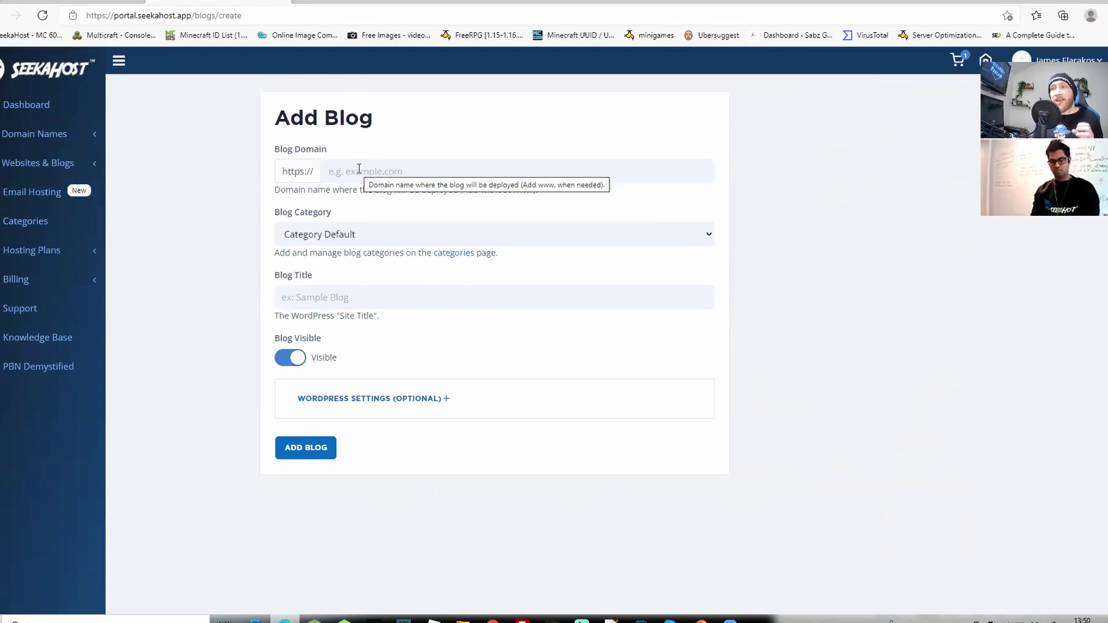
{"action": "left_click", "coordinate": [368, 238]}
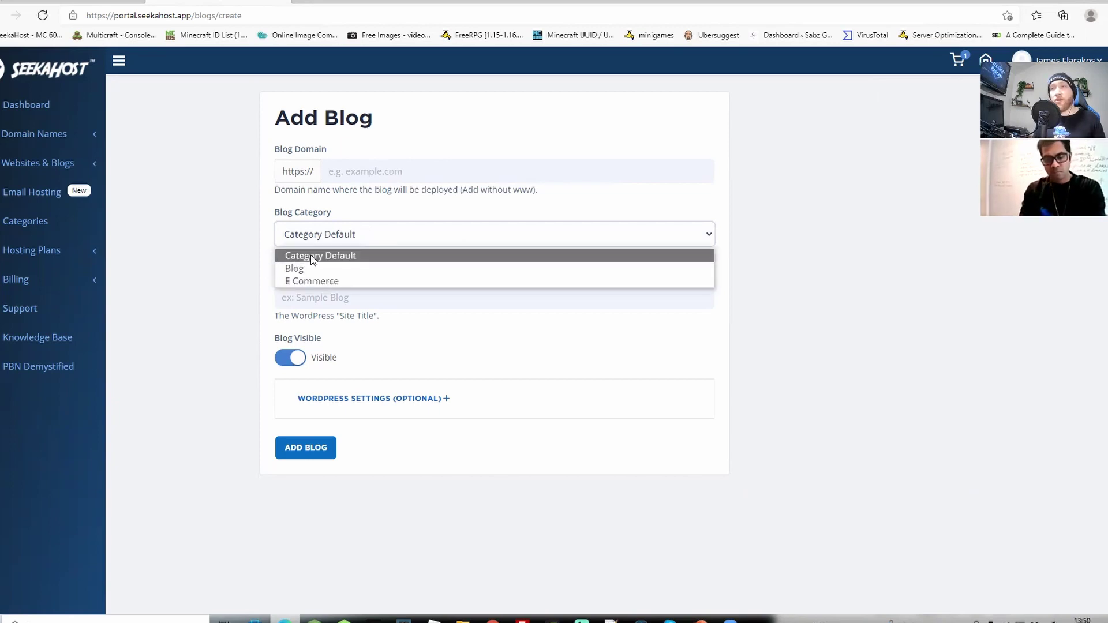
{"action": "left_click", "coordinate": [247, 230]}
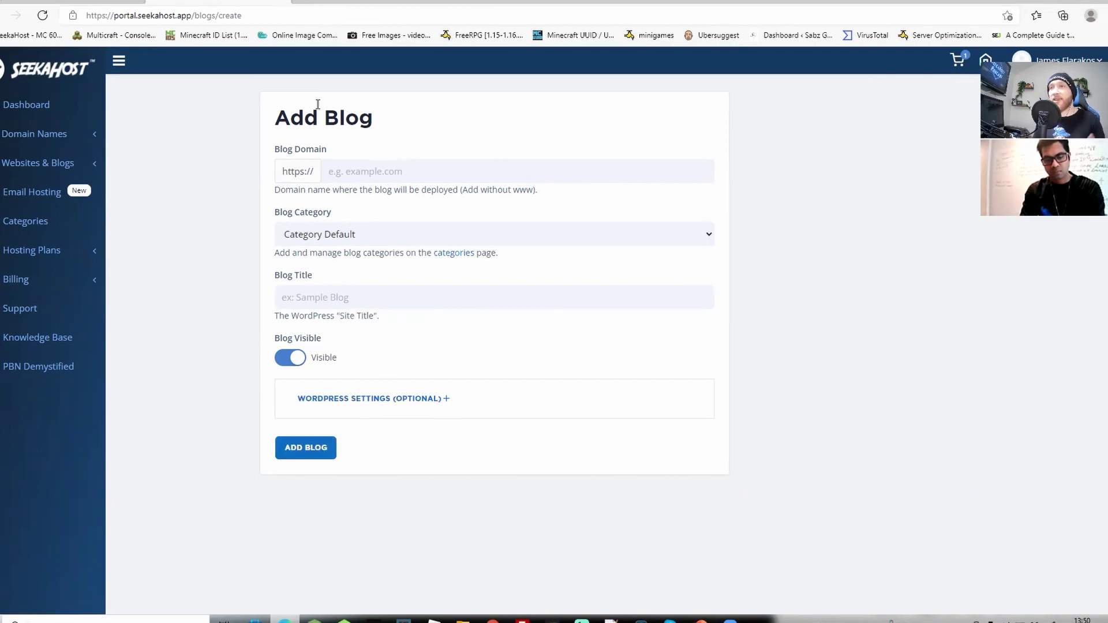
- Return to the dashboard, expand the domain names and websites sections, and open the email hosting list
{"action": "left_click", "coordinate": [47, 105]}
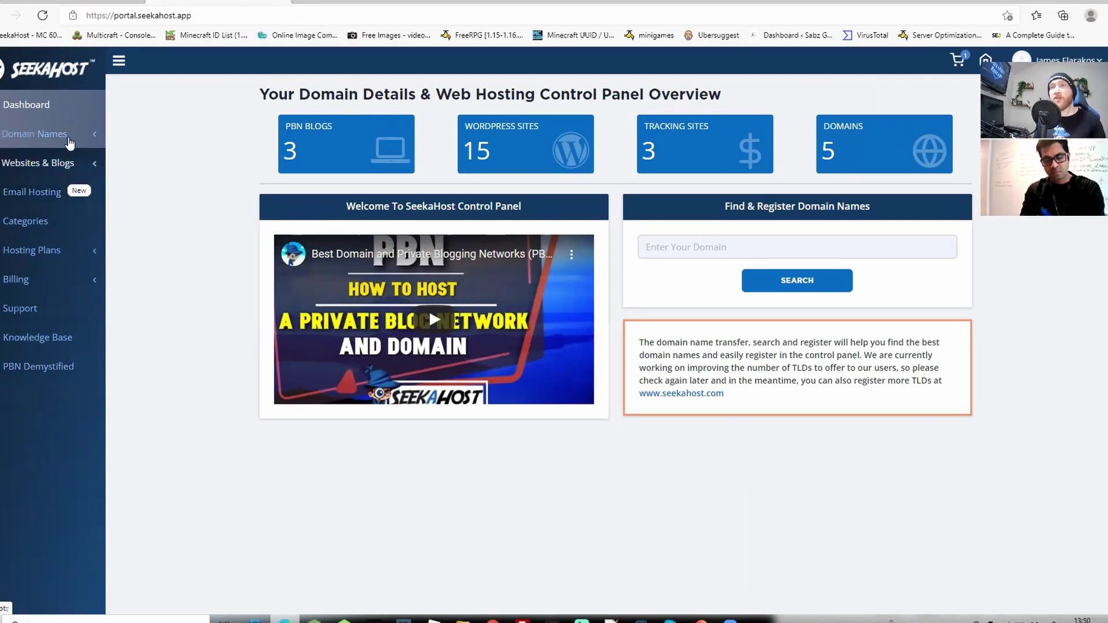
{"action": "left_click", "coordinate": [46, 134]}
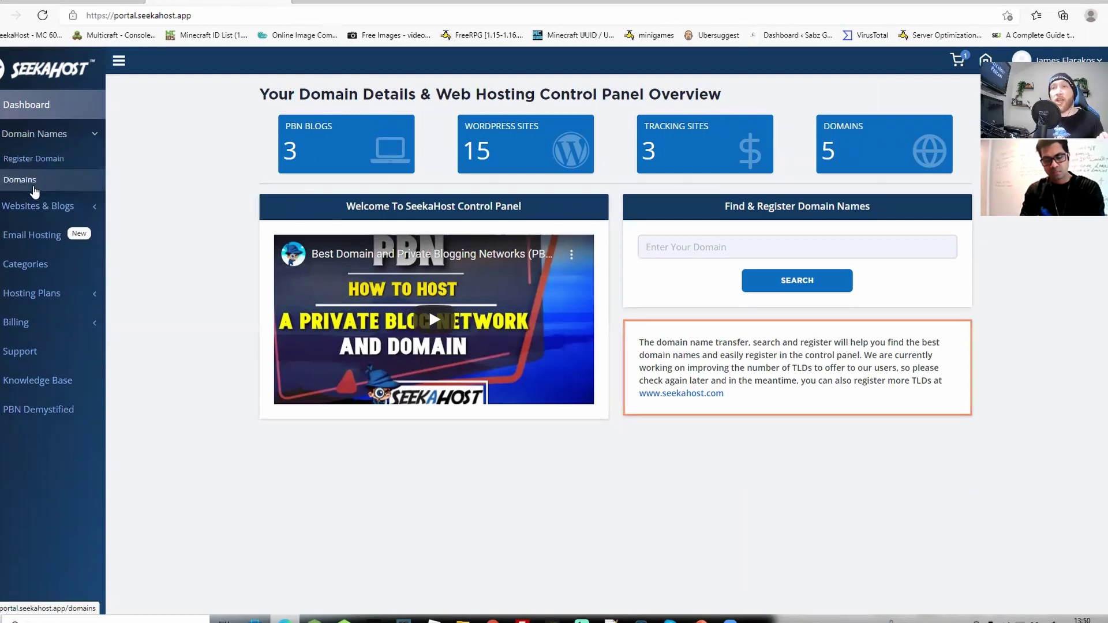
{"action": "left_click", "coordinate": [85, 206]}
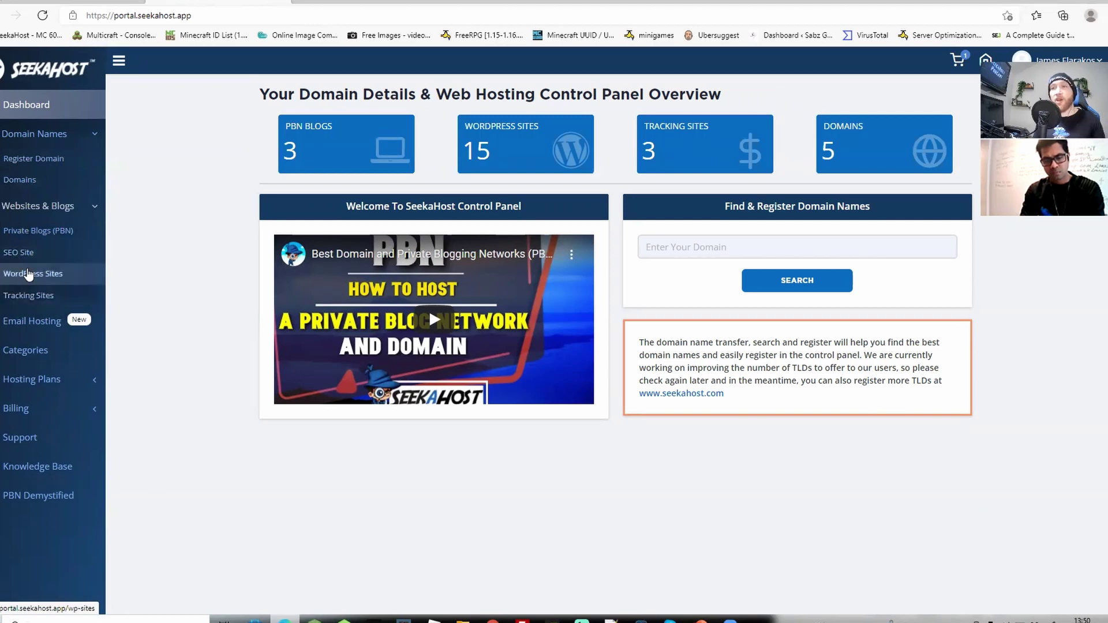
{"action": "left_click", "coordinate": [41, 323]}
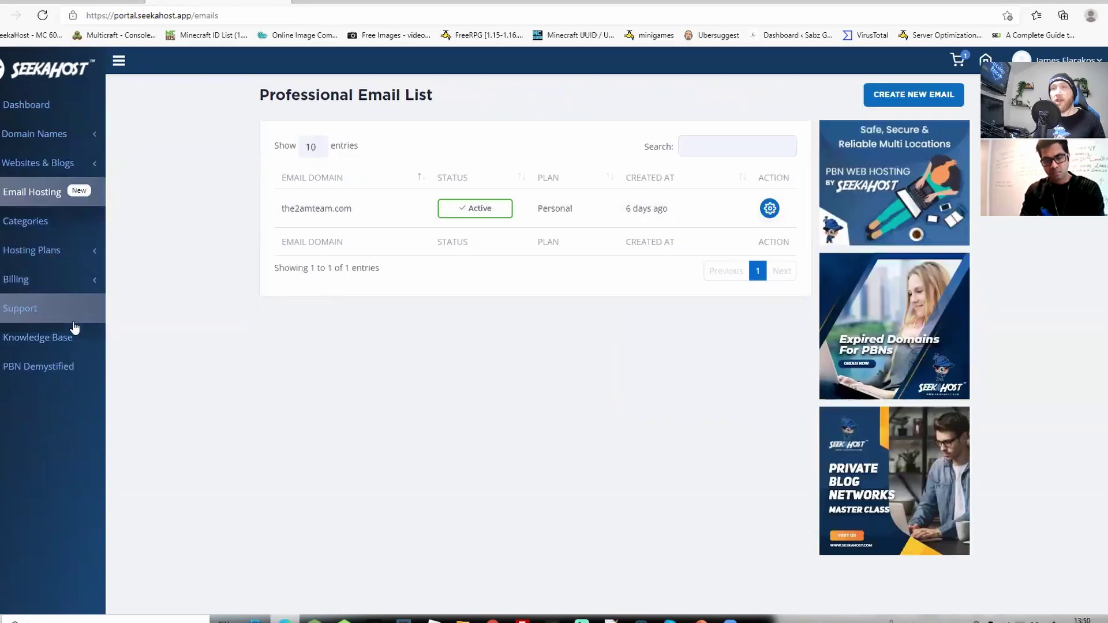
- View the email hosting plans and pricing, and open the Plugins articles in the knowledge base
{"action": "left_click", "coordinate": [44, 250]}
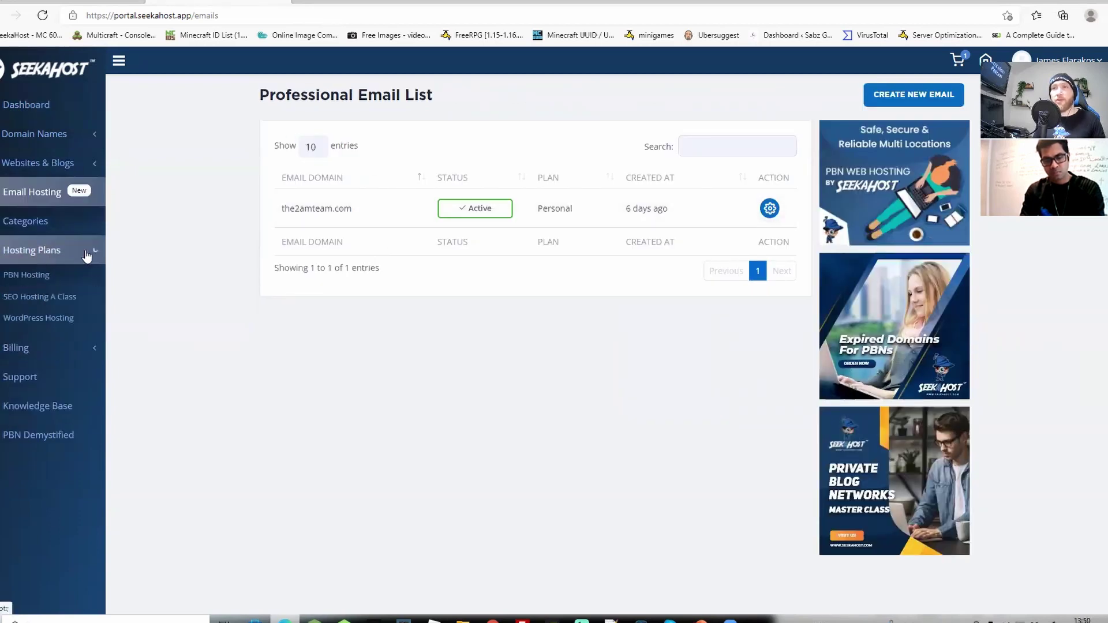
{"action": "left_click", "coordinate": [36, 362]}
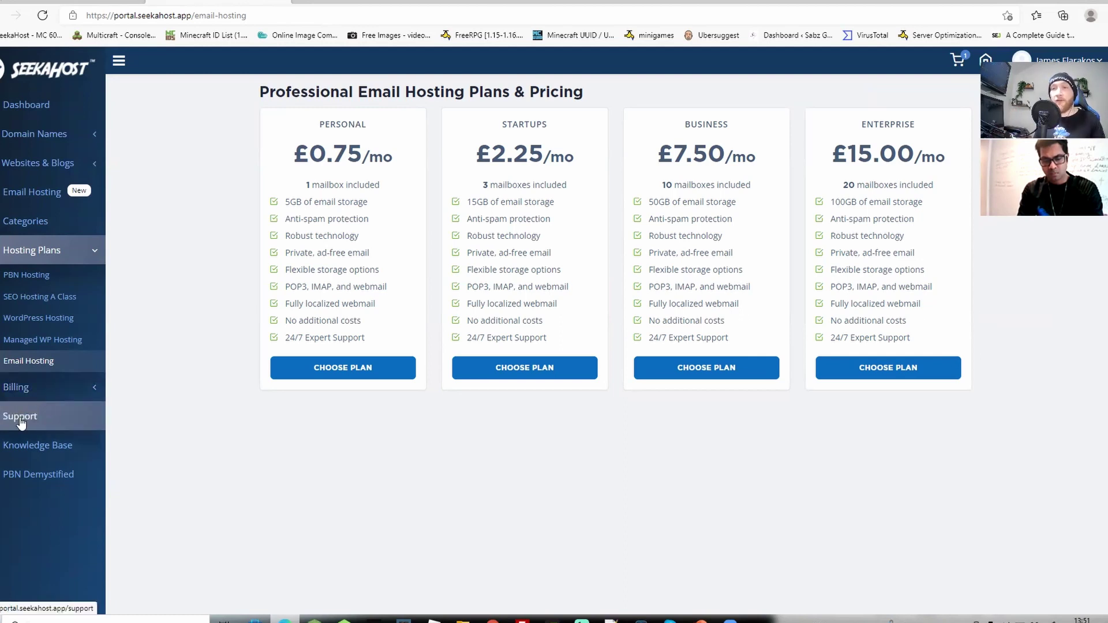
{"action": "left_click", "coordinate": [31, 453]}
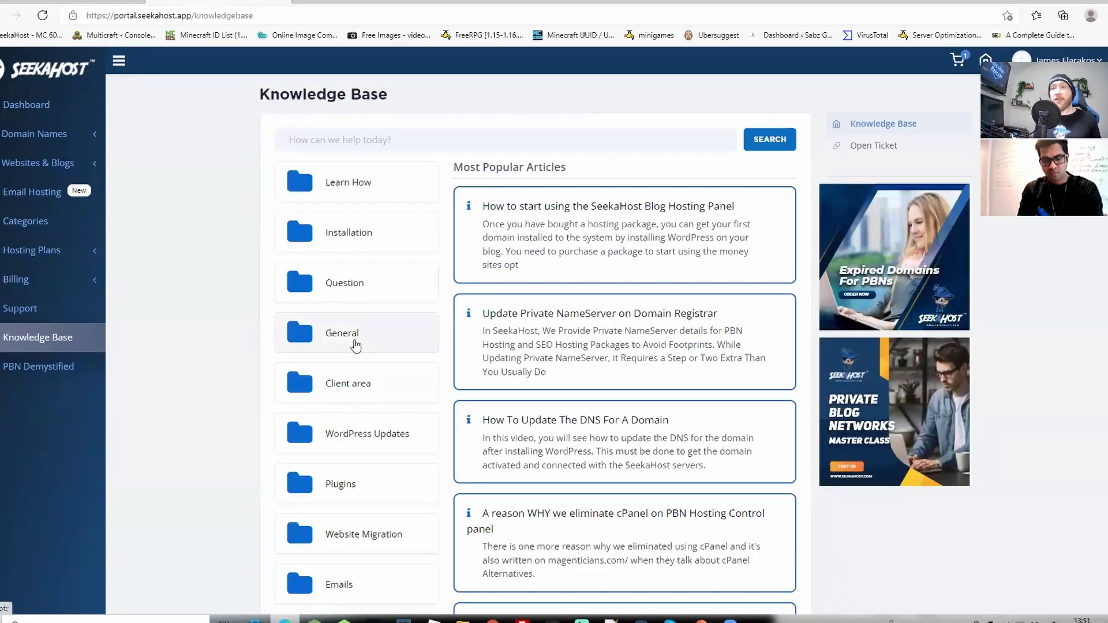
{"action": "scroll", "coordinate": [396, 286], "scroll_direction": "down", "scroll_amount": 1}
{"action": "scroll", "coordinate": [398, 291], "scroll_direction": "up", "scroll_amount": 2}
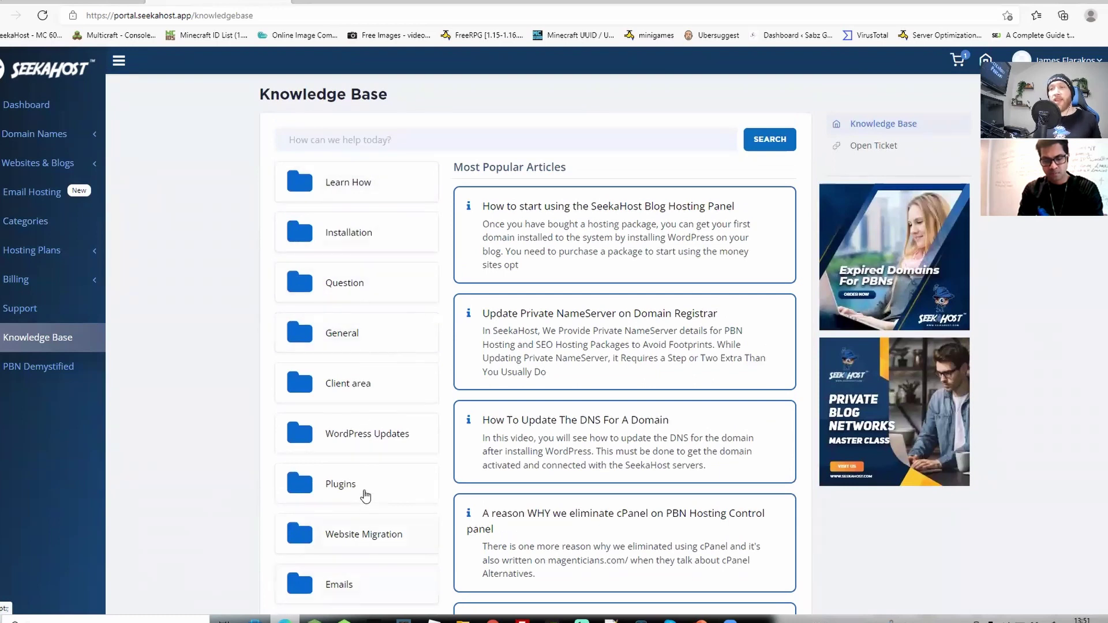
{"action": "left_click", "coordinate": [335, 487]}
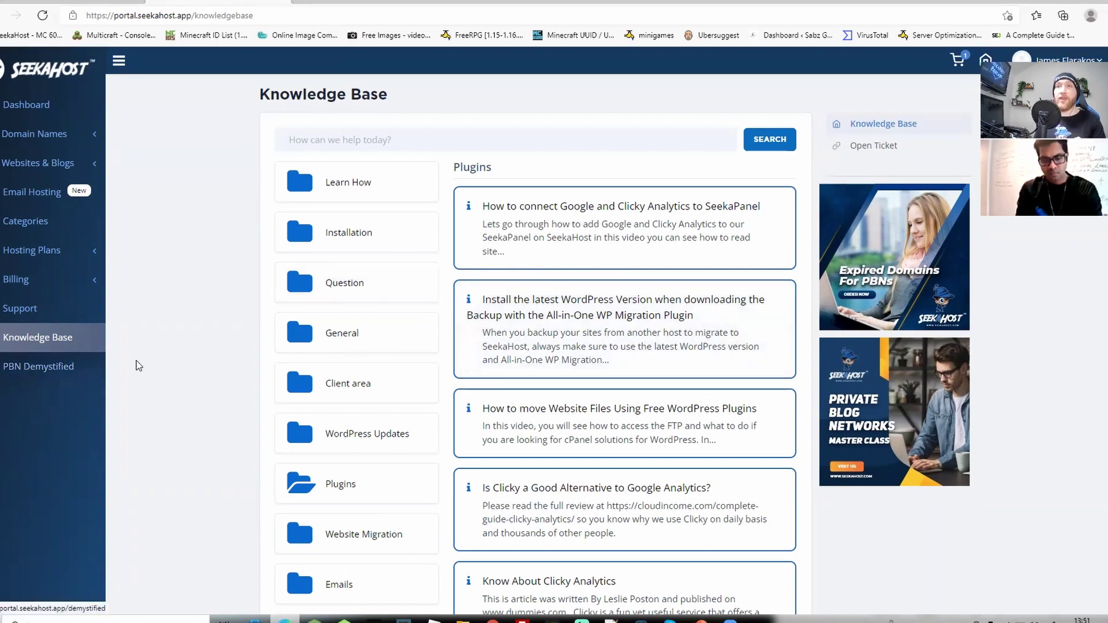
{"action": "left_click", "coordinate": [37, 106]}
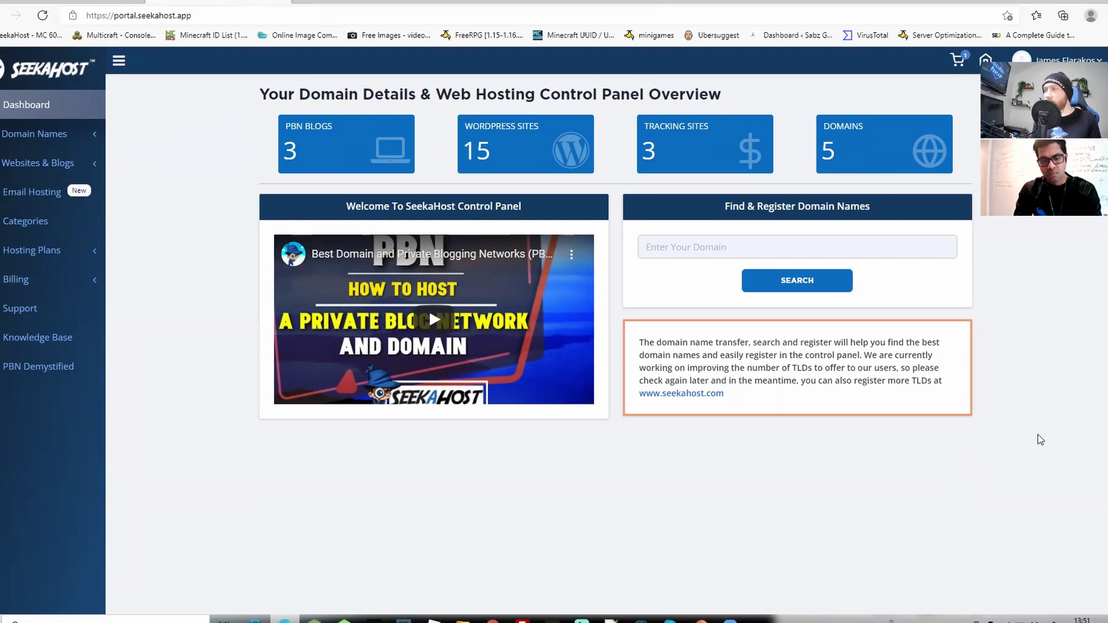
{"action": "left_click", "coordinate": [54, 134]}
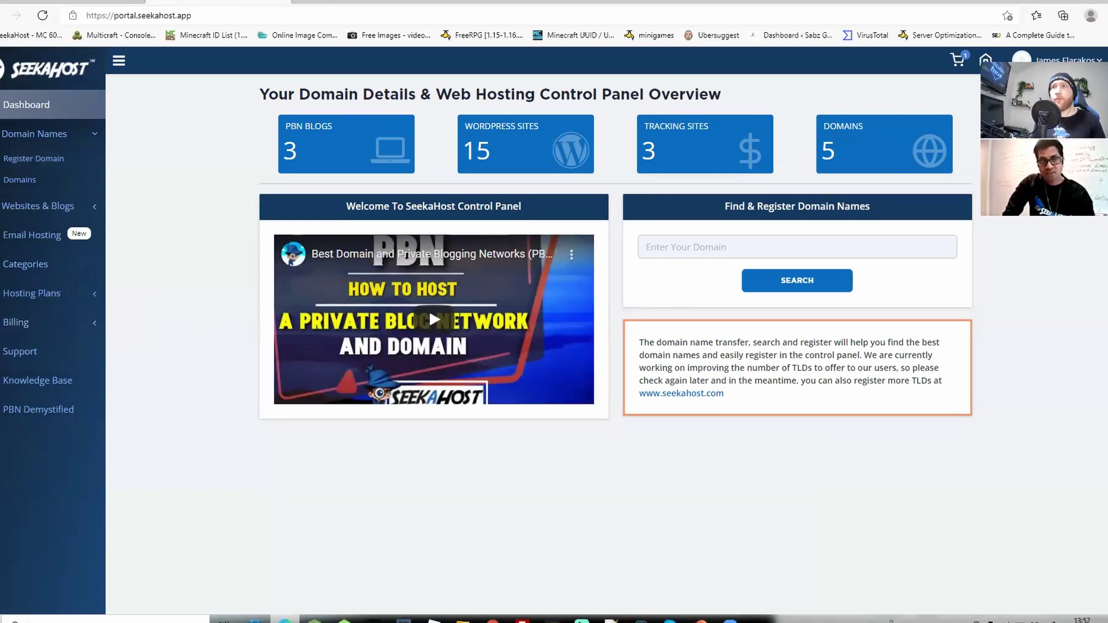
{"action": "left_click", "coordinate": [301, 3]}
{"action": "type", "text": "see"}
{"action": "left_click", "coordinate": [241, 38]}
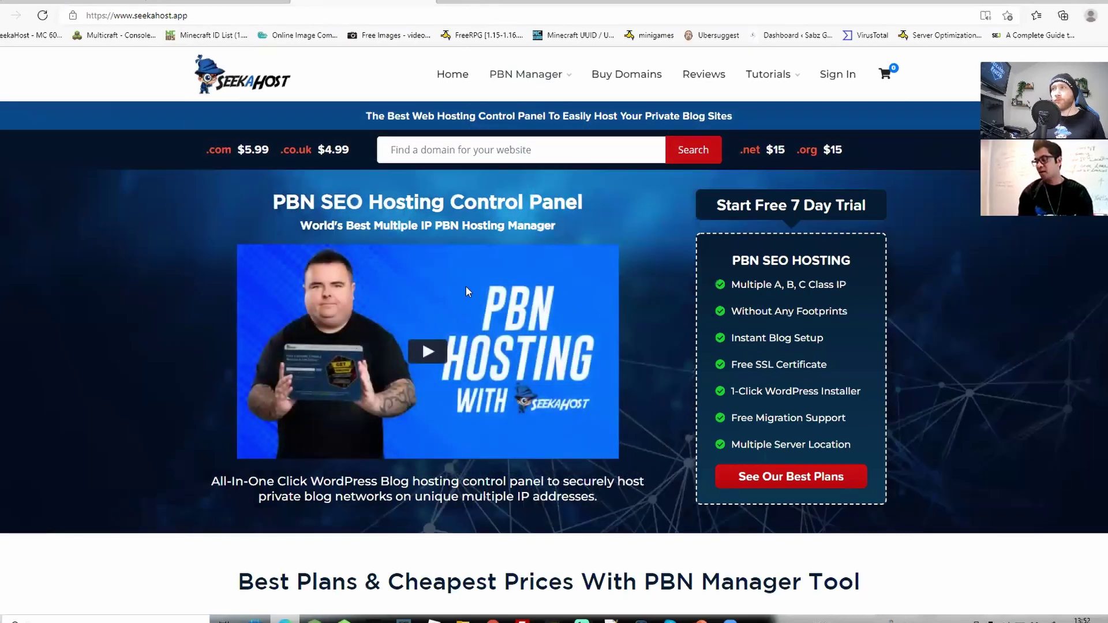
- Review the website's Buy Domains page, including its domain buying advice and purchase steps, and return to the control panel dashboard
{"action": "left_click", "coordinate": [635, 77]}
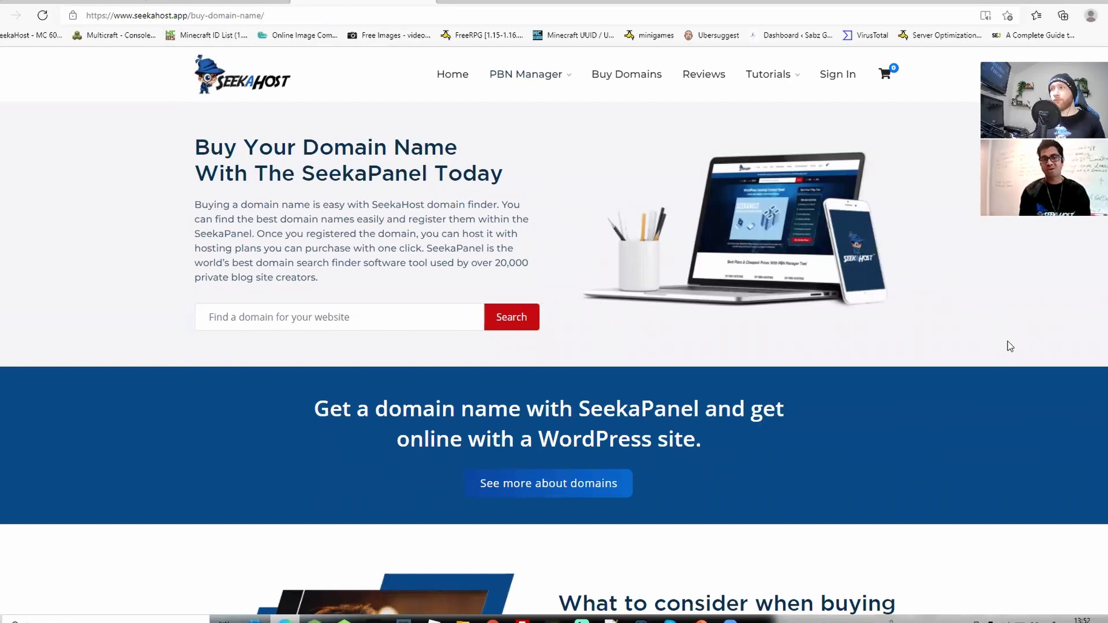
{"action": "scroll", "coordinate": [1010, 358], "scroll_direction": "down", "scroll_amount": 5}
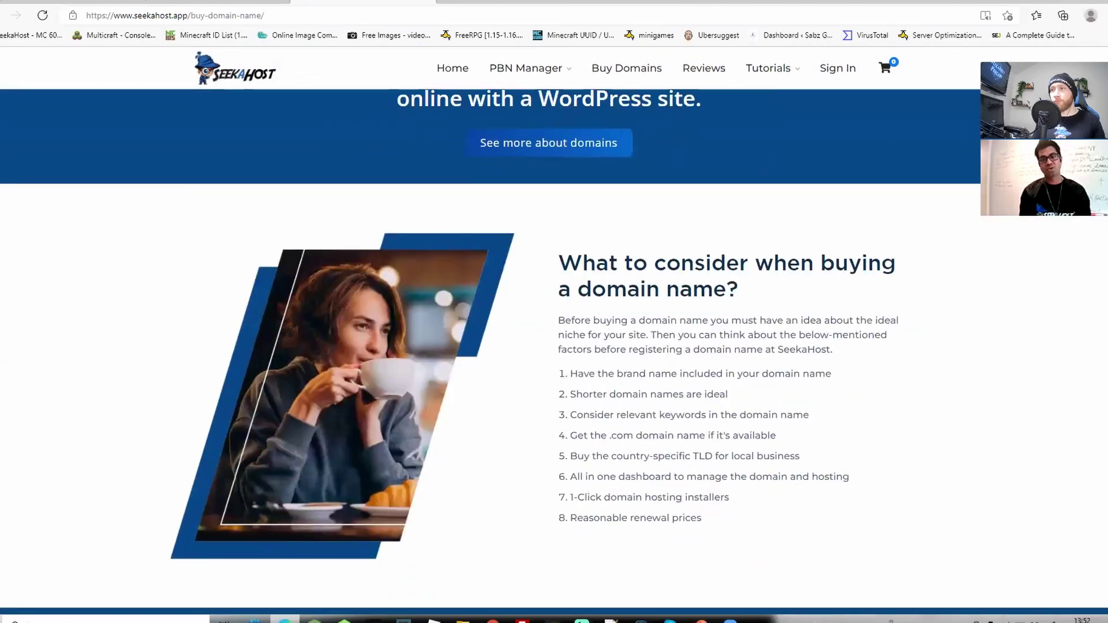
{"action": "scroll", "coordinate": [554, 346], "scroll_direction": "down", "scroll_amount": 6}
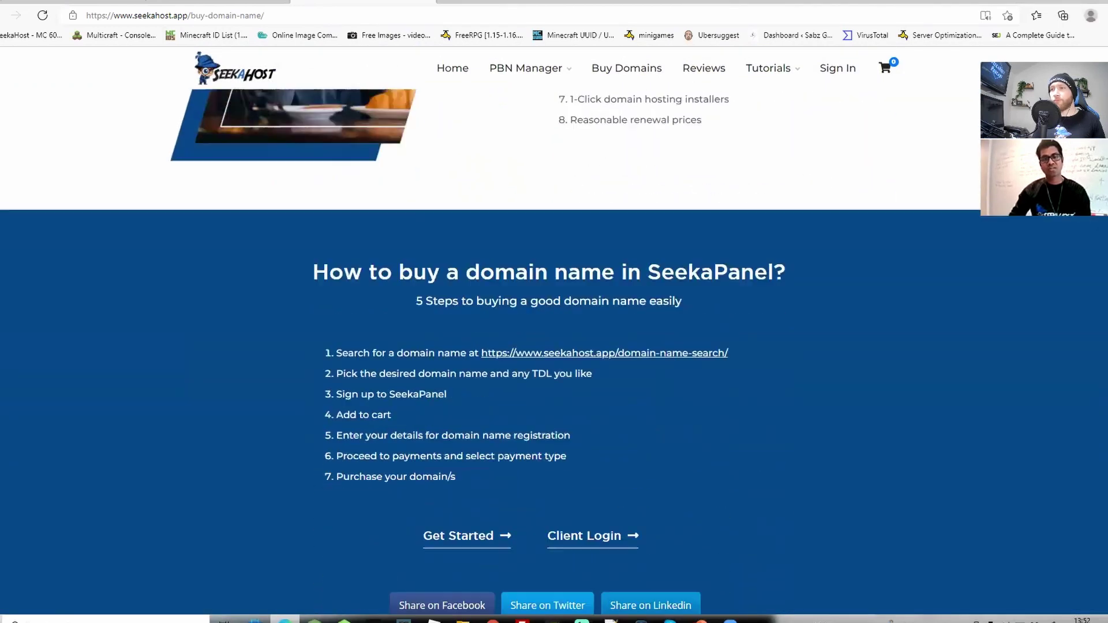
{"action": "scroll", "coordinate": [554, 346], "scroll_direction": "up", "scroll_amount": 12}
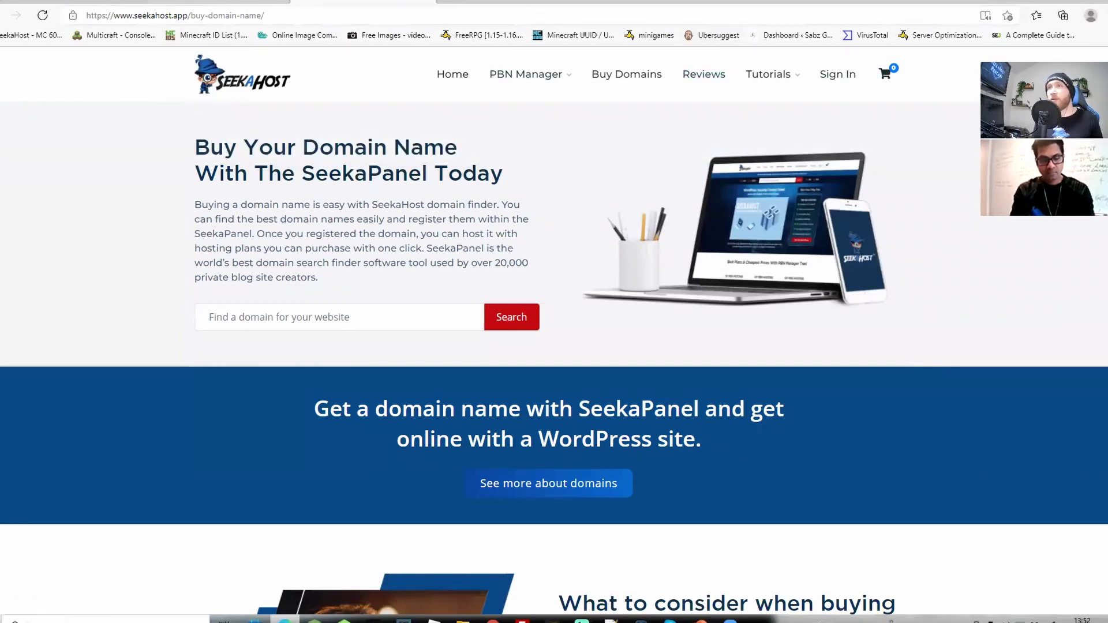
{"action": "left_click", "coordinate": [231, 2]}
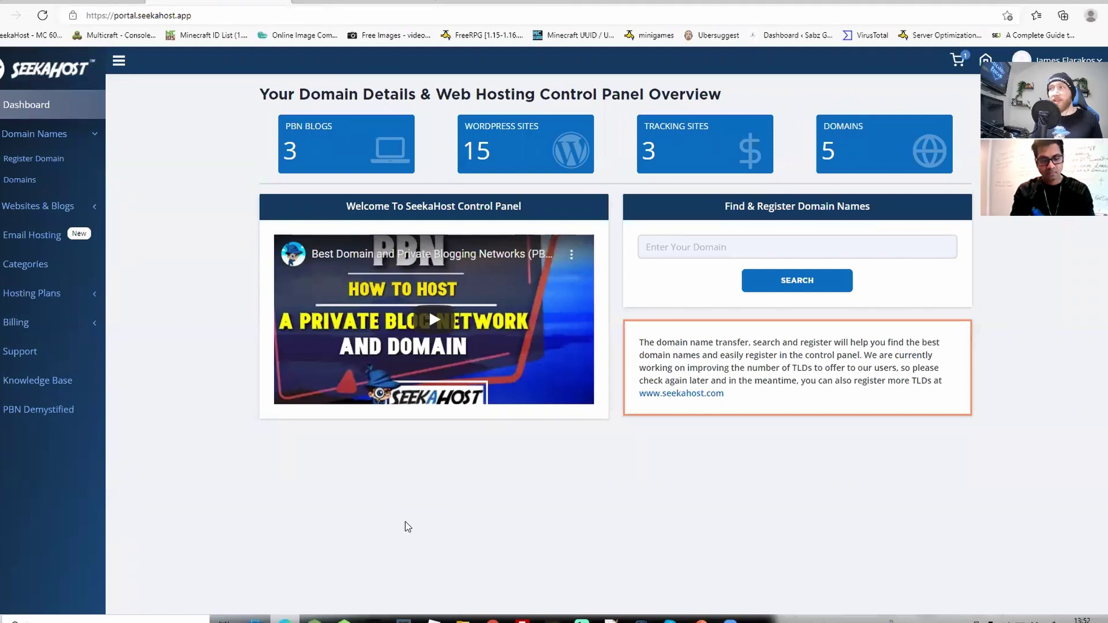